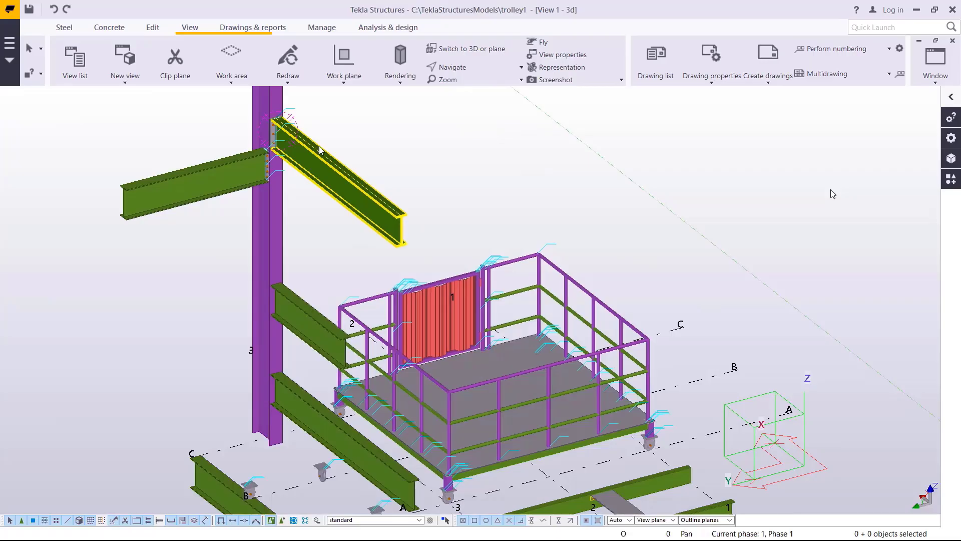
{"action": "scroll", "coordinate": [452, 255], "scroll_direction": "down", "scroll_amount": 3}
{"action": "scroll", "coordinate": [430, 155], "scroll_direction": "up", "scroll_amount": 3}
{"action": "scroll", "coordinate": [452, 254], "scroll_direction": "up", "scroll_amount": 1}
{"action": "scroll", "coordinate": [320, 151], "scroll_direction": "up", "scroll_amount": 1}
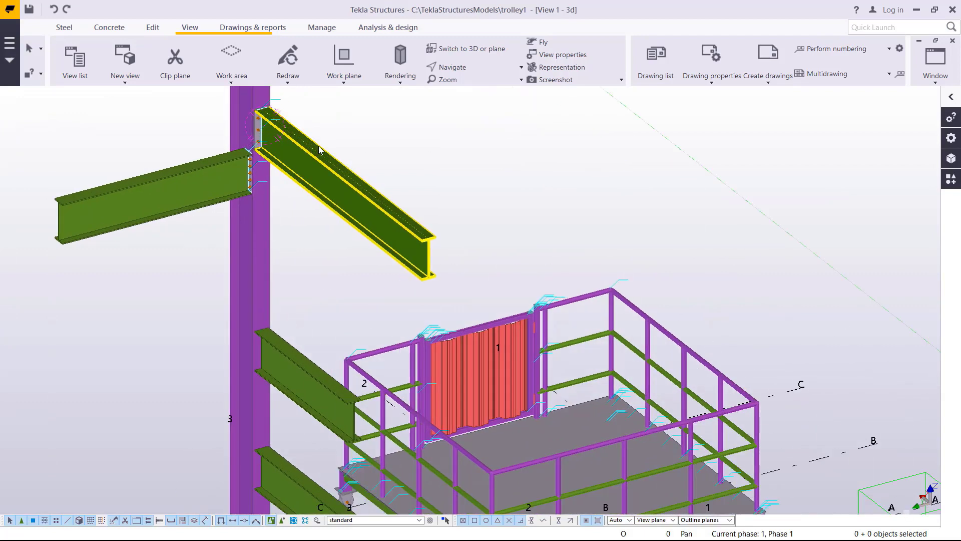
{"action": "scroll", "coordinate": [501, 350], "scroll_direction": "down", "scroll_amount": 1}
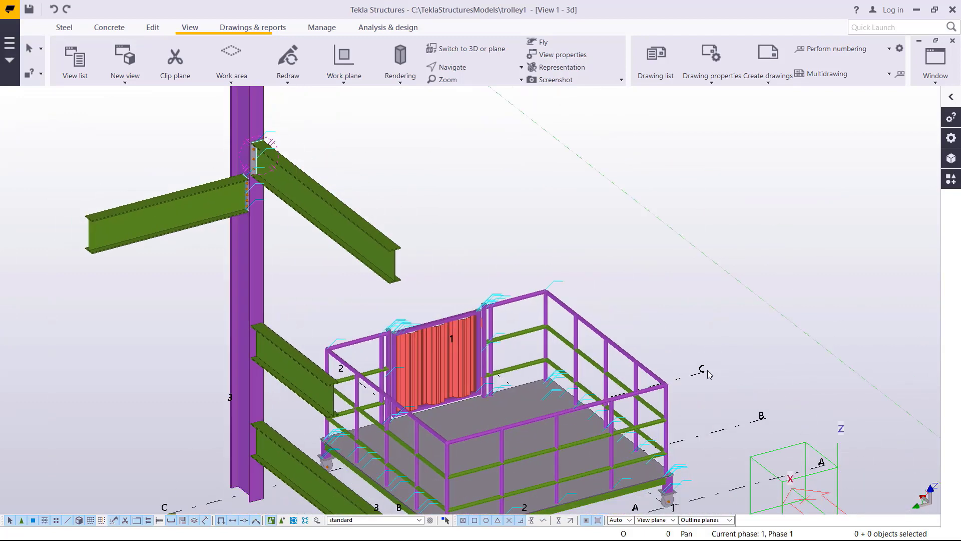
{"action": "scroll", "coordinate": [702, 406], "scroll_direction": "up", "scroll_amount": 2}
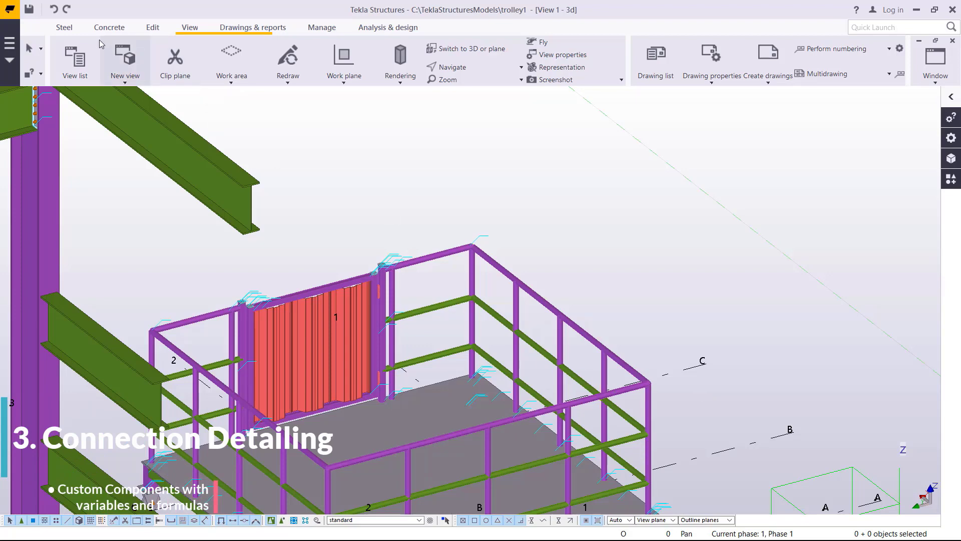
- Place a steel column on grid line C at the far corner beyond the railed platform
{"action": "left_click", "coordinate": [64, 27]}
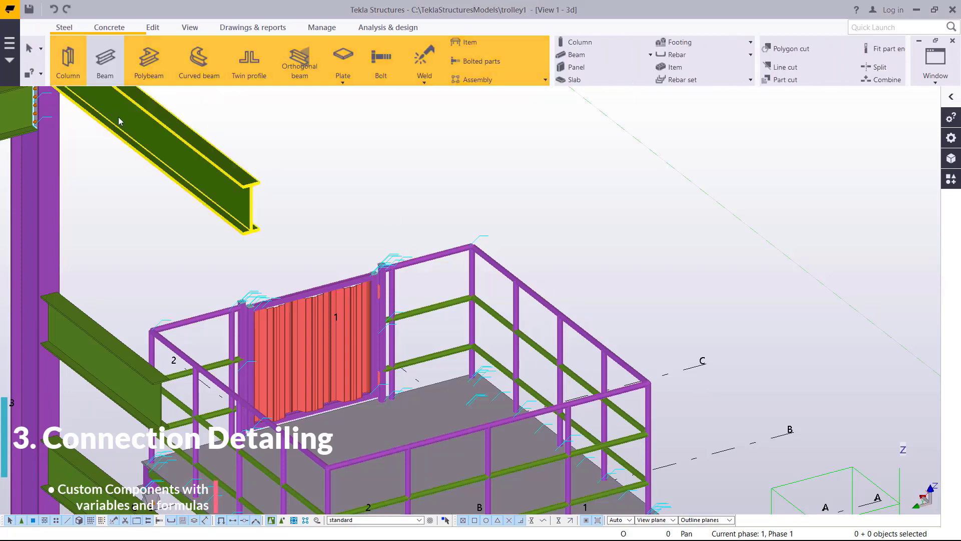
{"action": "left_click", "coordinate": [78, 63]}
{"action": "left_click", "coordinate": [687, 370]}
{"action": "right_click", "coordinate": [667, 208]}
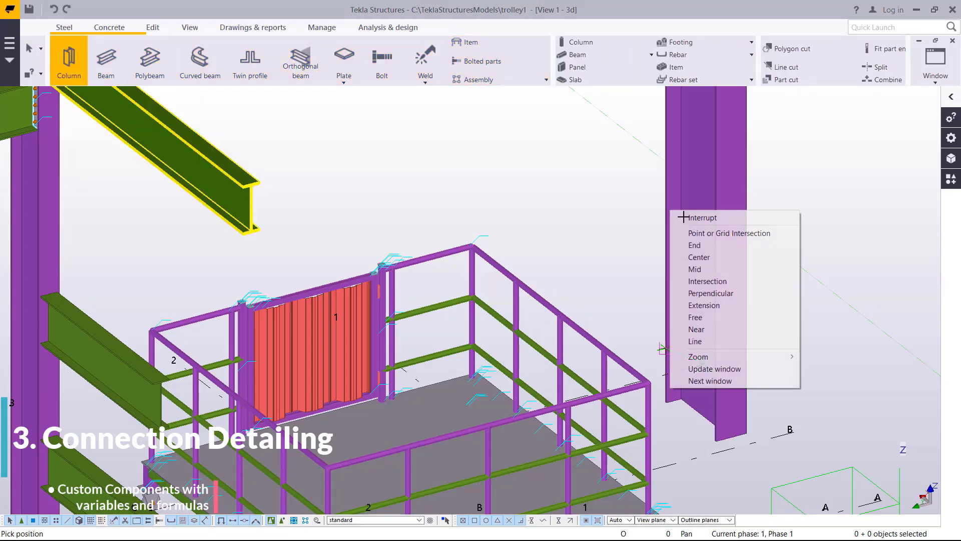
{"action": "left_click", "coordinate": [676, 214]}
{"action": "middle_click_drag", "start_coordinate": [676, 214], "coordinate": [586, 423], "text": "ctrl"}
{"action": "scroll", "coordinate": [587, 423], "scroll_direction": "up", "scroll_amount": 5}
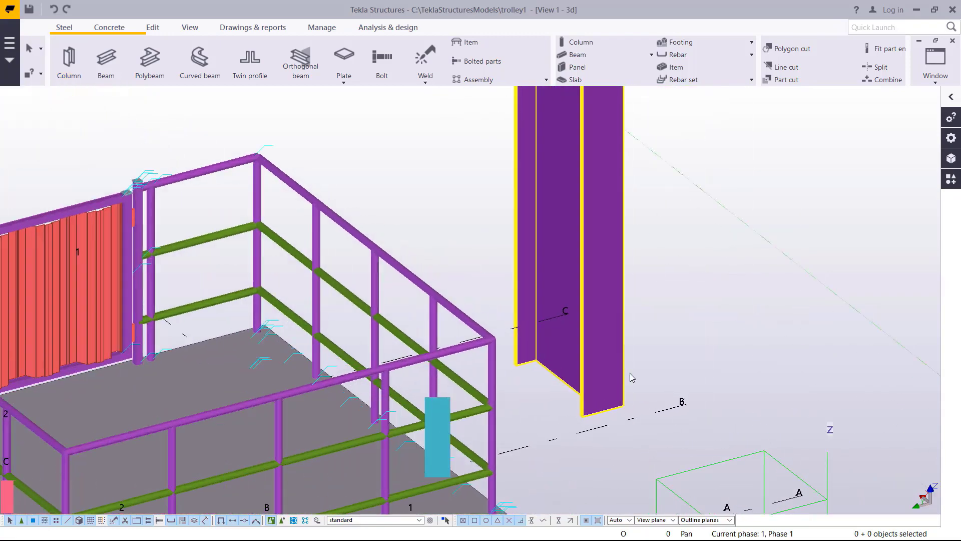
{"action": "left_click", "coordinate": [106, 60]}
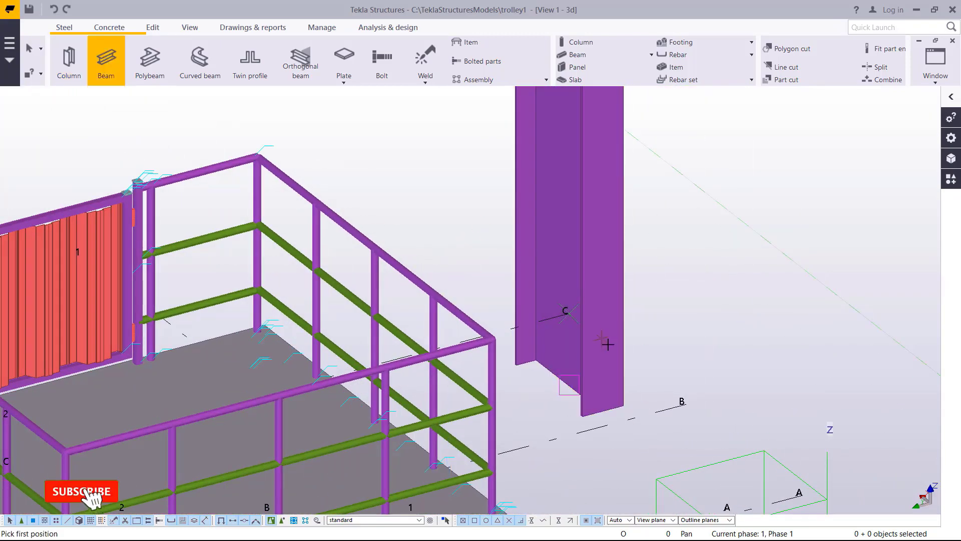
{"action": "scroll", "coordinate": [535, 441], "scroll_direction": "down", "scroll_amount": 2}
{"action": "scroll", "coordinate": [534, 442], "scroll_direction": "down", "scroll_amount": 4}
{"action": "right_click", "coordinate": [458, 242]}
{"action": "left_click", "coordinate": [488, 248]}
- Copy the I-beam lying at grid C from its top flange end point to the outer flange at the top of the new column
{"action": "scroll", "coordinate": [406, 392], "scroll_direction": "up", "scroll_amount": 7}
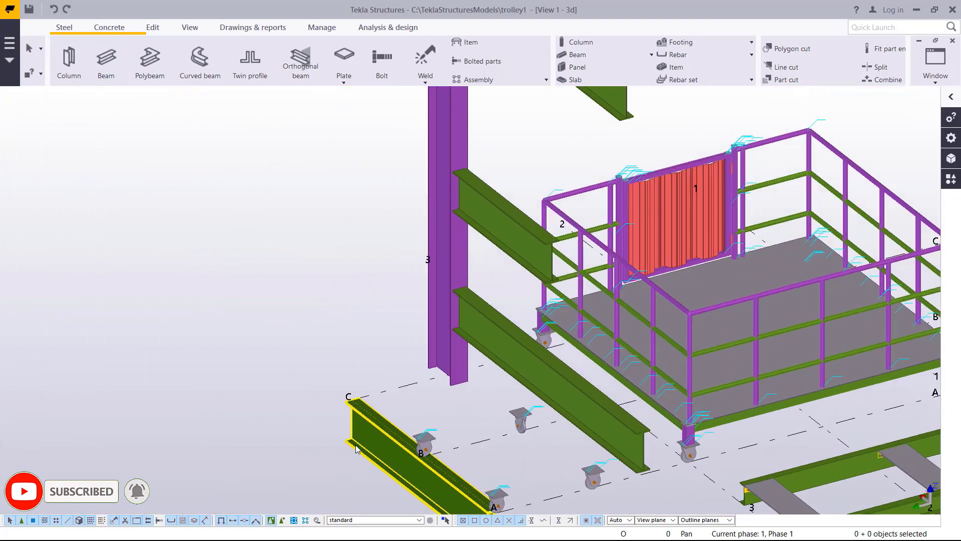
{"action": "left_click", "coordinate": [351, 414]}
{"action": "right_click", "coordinate": [352, 413]}
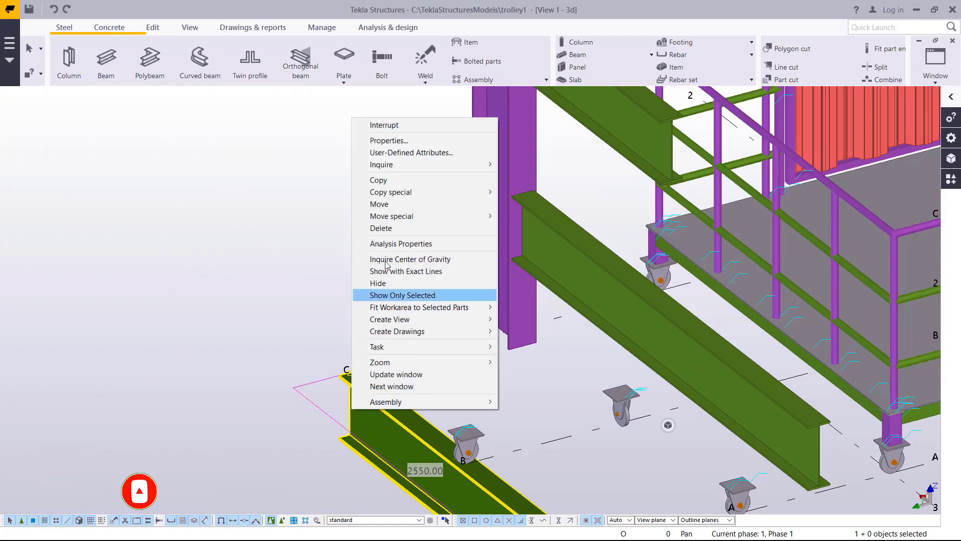
{"action": "left_click", "coordinate": [386, 181]}
{"action": "scroll", "coordinate": [347, 370], "scroll_direction": "up", "scroll_amount": 2}
{"action": "scroll", "coordinate": [347, 369], "scroll_direction": "up", "scroll_amount": 3}
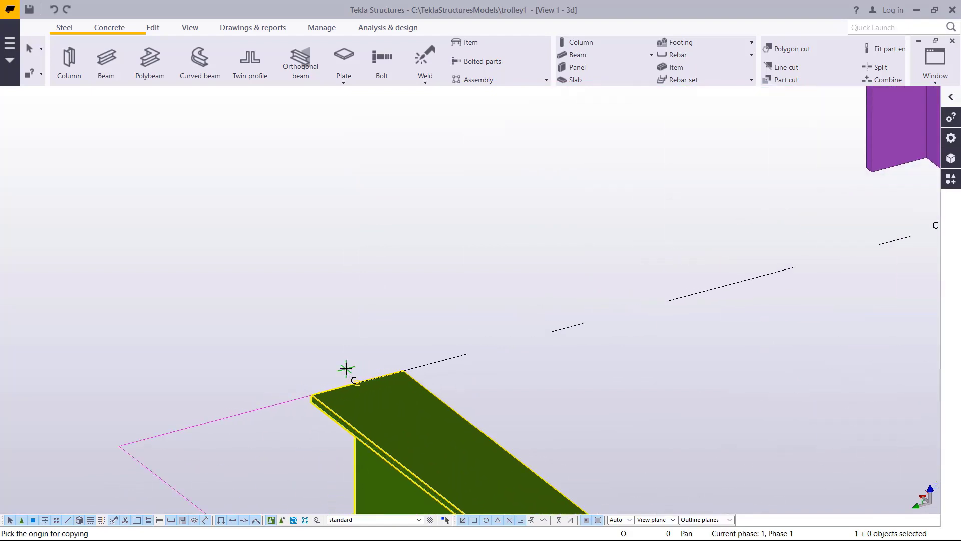
{"action": "left_click", "coordinate": [356, 383]}
{"action": "scroll", "coordinate": [285, 406], "scroll_direction": "down", "scroll_amount": 6}
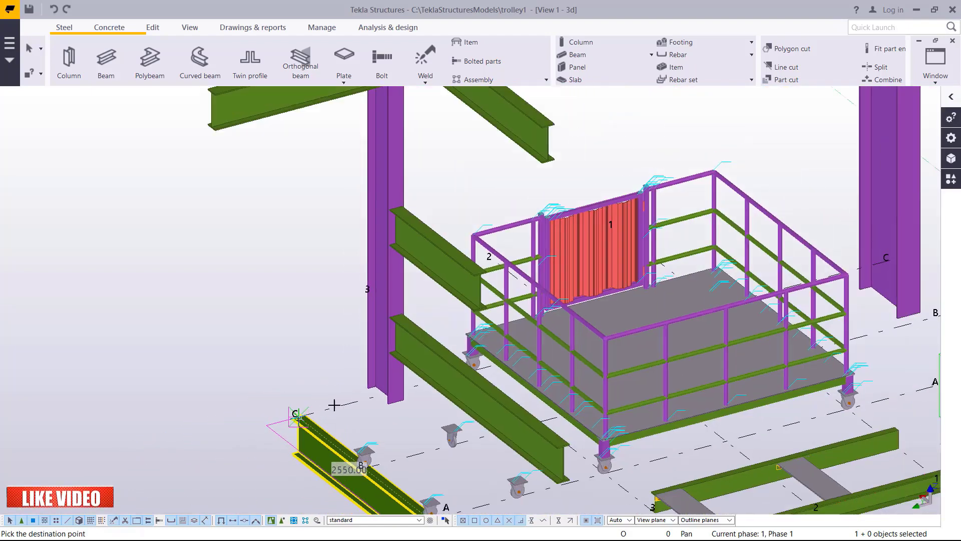
{"action": "scroll", "coordinate": [436, 374], "scroll_direction": "down", "scroll_amount": 2}
{"action": "scroll", "coordinate": [600, 140], "scroll_direction": "up", "scroll_amount": 5}
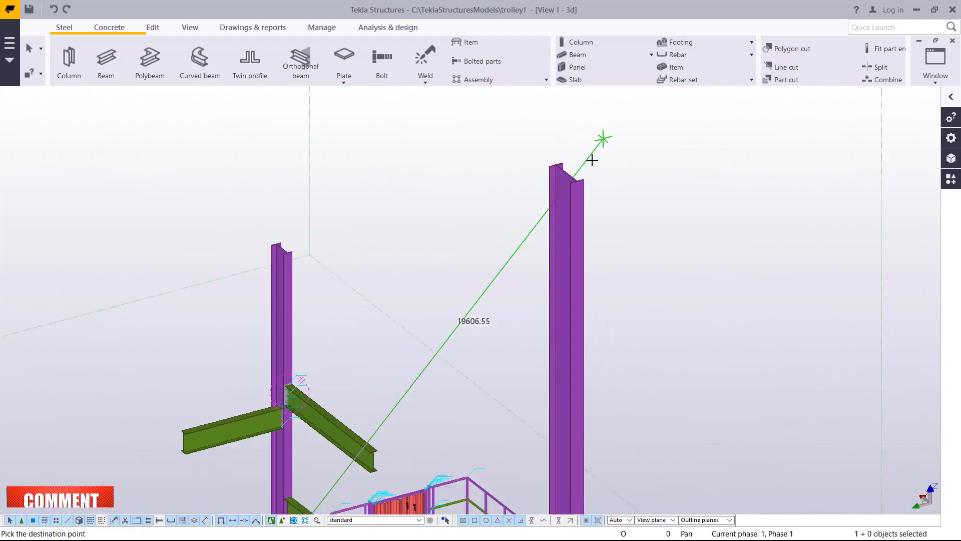
{"action": "scroll", "coordinate": [583, 183], "scroll_direction": "up", "scroll_amount": 8}
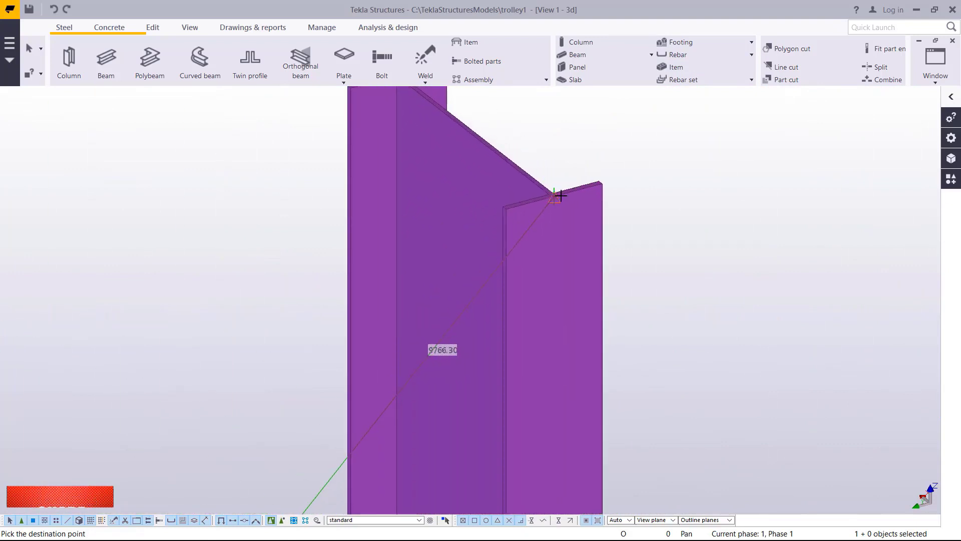
{"action": "scroll", "coordinate": [556, 197], "scroll_direction": "up", "scroll_amount": 3}
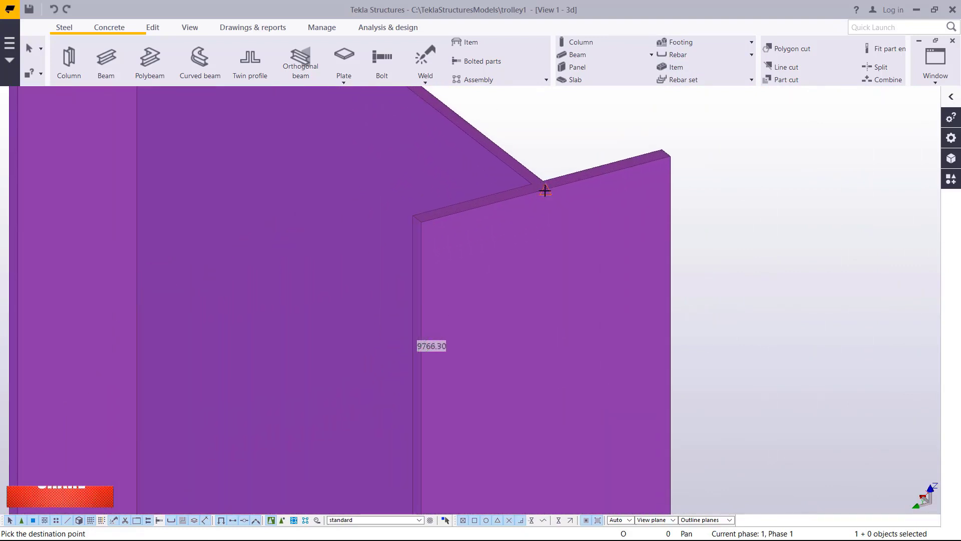
{"action": "left_click", "coordinate": [543, 189]}
{"action": "right_click", "coordinate": [716, 175]}
{"action": "left_click", "coordinate": [736, 180]}
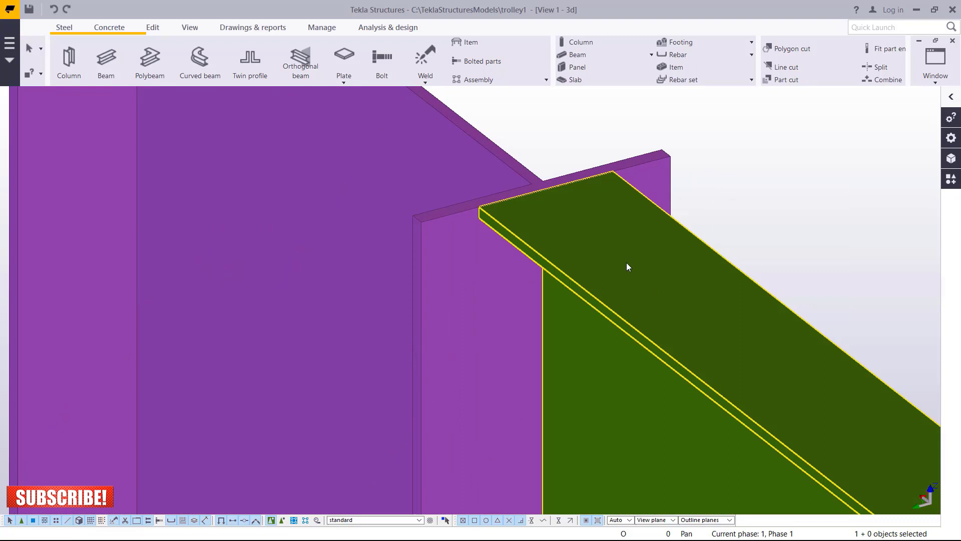
- Move the copied beam linearly down the column by 1000 mm in Z
{"action": "right_click", "coordinate": [731, 170]}
{"action": "mouse_move", "coordinate": [786, 241]}
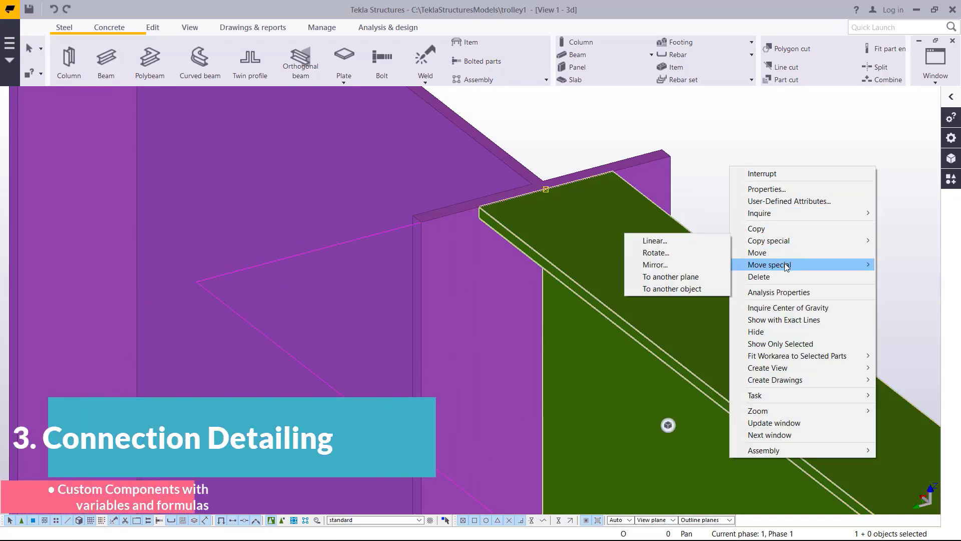
{"action": "mouse_move", "coordinate": [785, 269]}
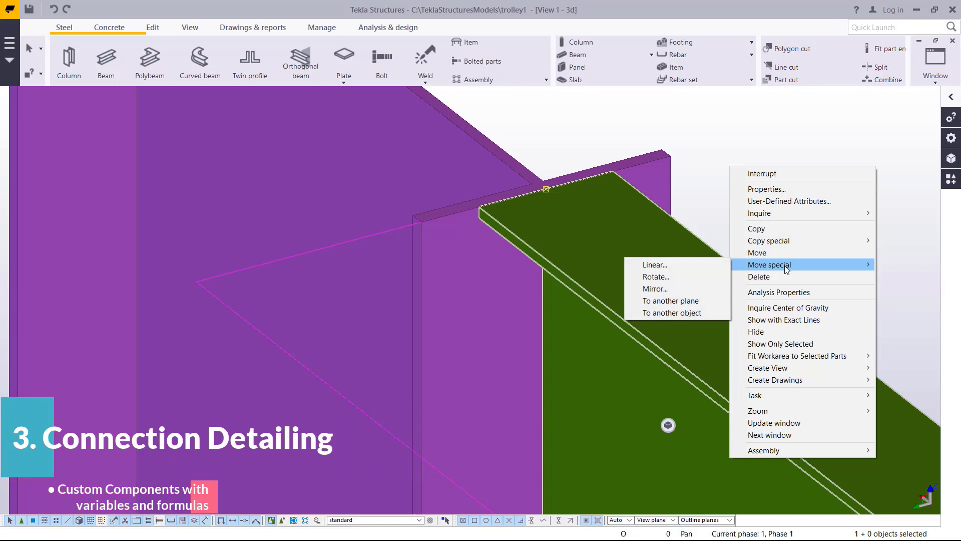
{"action": "left_click", "coordinate": [671, 264]}
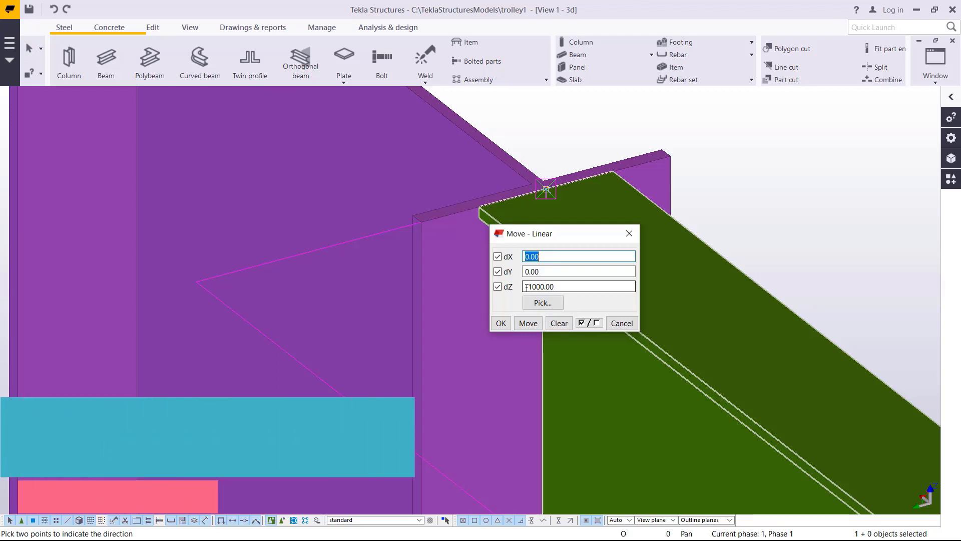
{"action": "left_click", "coordinate": [528, 323]}
{"action": "left_click", "coordinate": [622, 323]}
{"action": "right_click", "coordinate": [781, 178]}
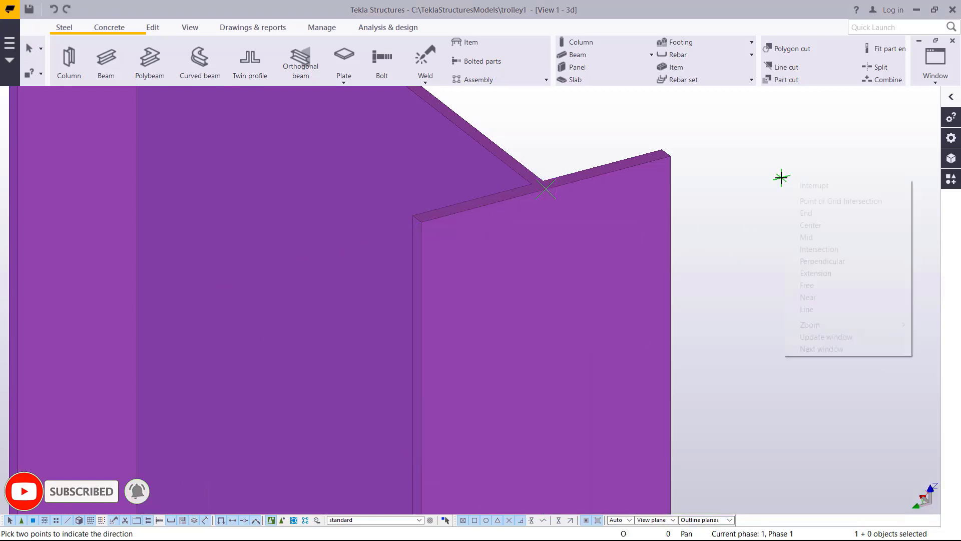
{"action": "left_click", "coordinate": [805, 185]}
{"action": "scroll", "coordinate": [515, 255], "scroll_direction": "down", "scroll_amount": 5}
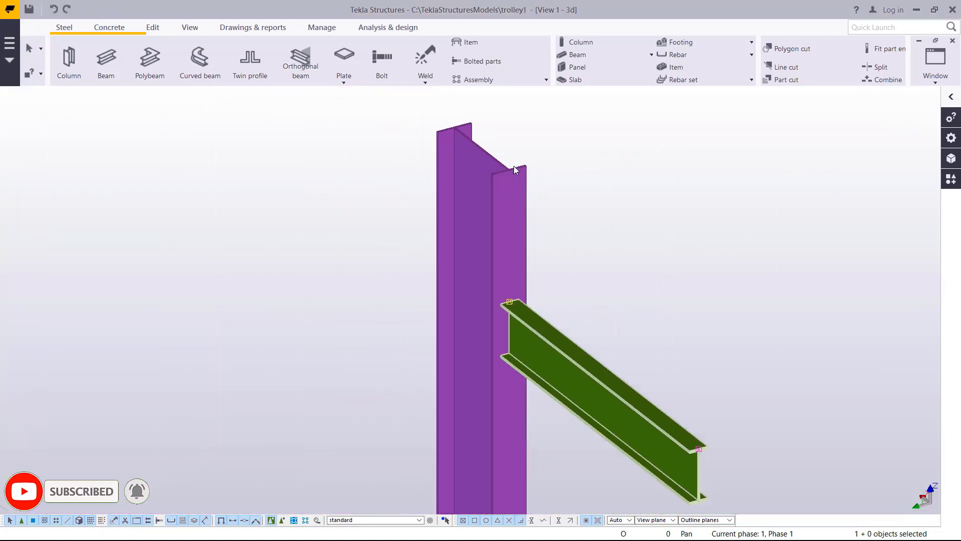
{"action": "scroll", "coordinate": [515, 280], "scroll_direction": "up", "scroll_amount": 3}
{"action": "left_click", "coordinate": [701, 188]}
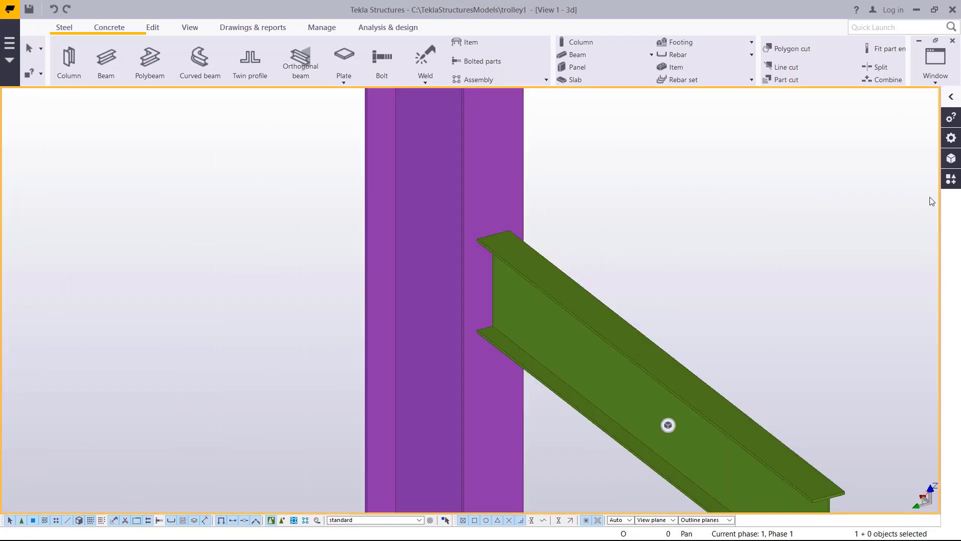
- Search the component catalog for END and apply End plate (144) with the column as main part and the beam as secondary part
{"action": "left_click", "coordinate": [951, 180]}
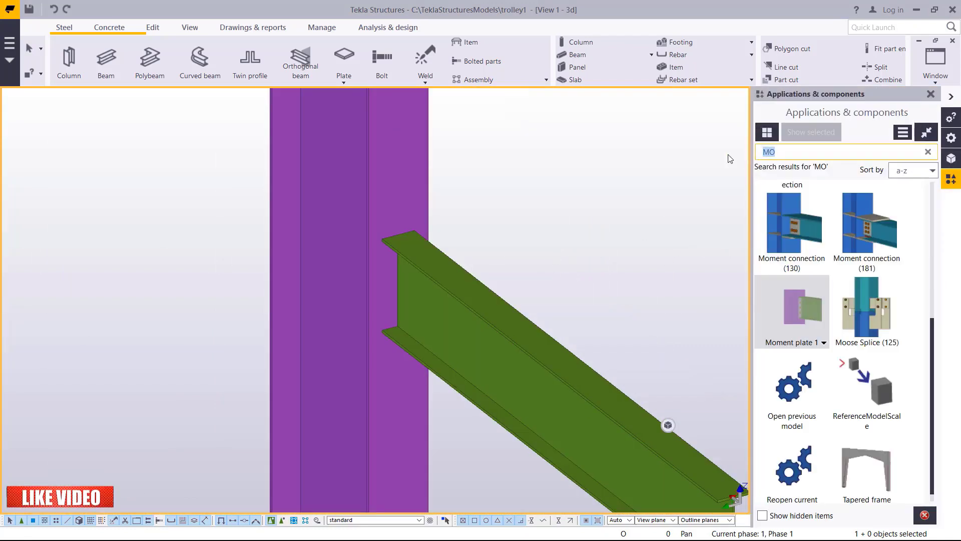
{"action": "type", "text": "E"}
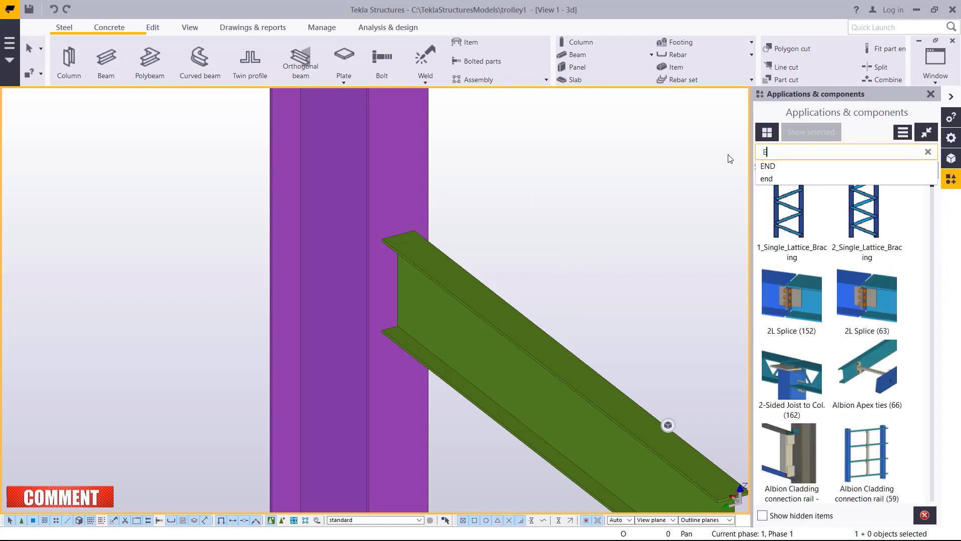
{"action": "type", "text": "N"}
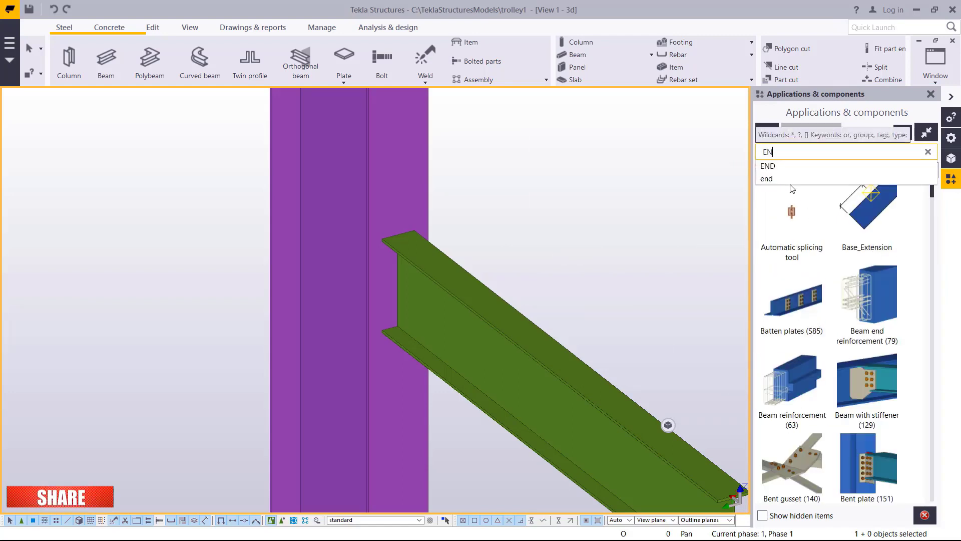
{"action": "type", "text": "D"}
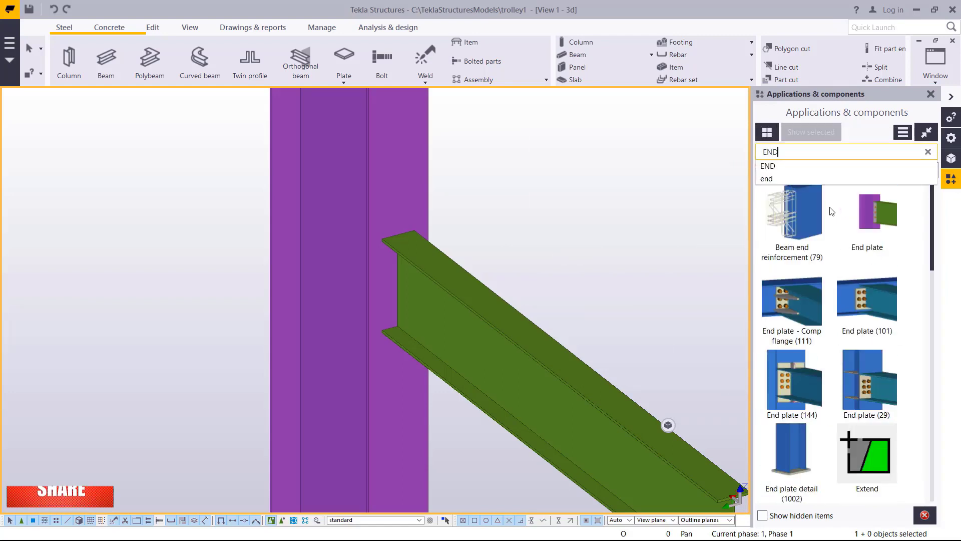
{"action": "double_click", "coordinate": [821, 373]}
{"action": "scroll", "coordinate": [392, 275], "scroll_direction": "up", "scroll_amount": 2}
{"action": "left_click", "coordinate": [380, 270]}
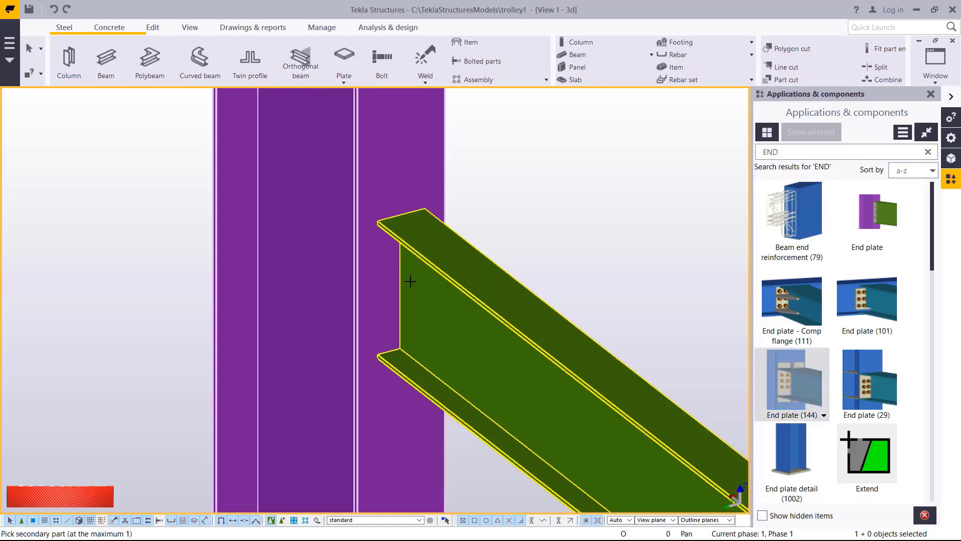
{"action": "left_click", "coordinate": [410, 281]}
{"action": "right_click", "coordinate": [553, 225]}
{"action": "left_click", "coordinate": [576, 231]}
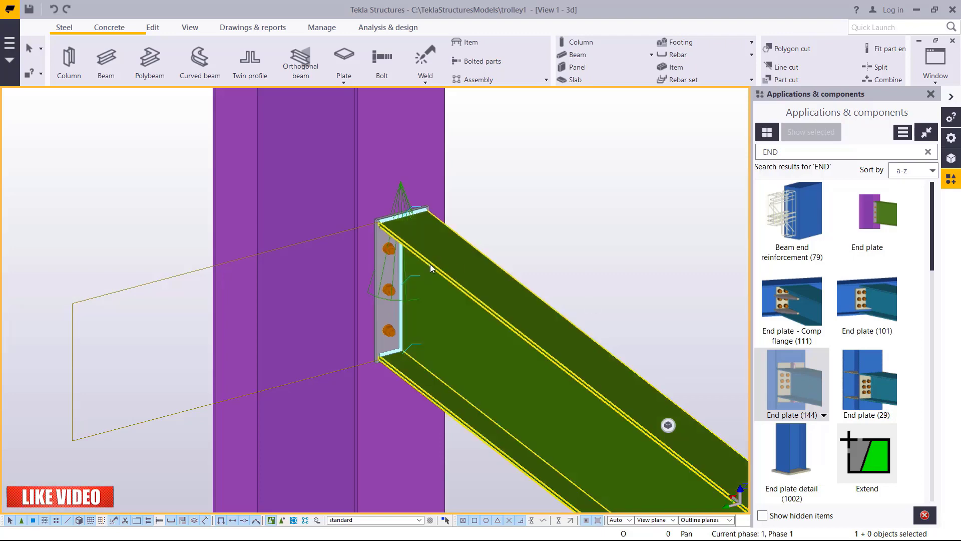
- Explode the end plate connection between the column and the beam into individual parts
{"action": "scroll", "coordinate": [386, 285], "scroll_direction": "up", "scroll_amount": 2}
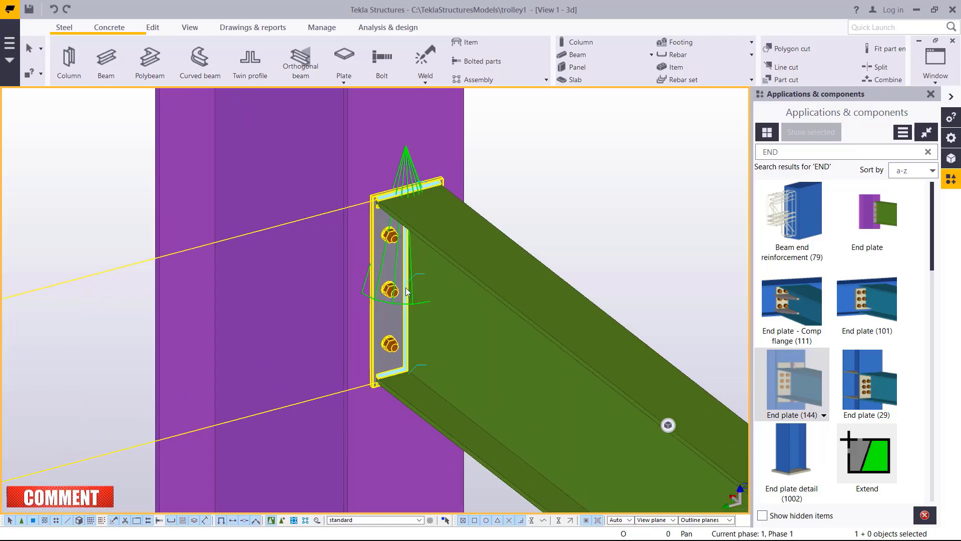
{"action": "right_click", "coordinate": [390, 258]}
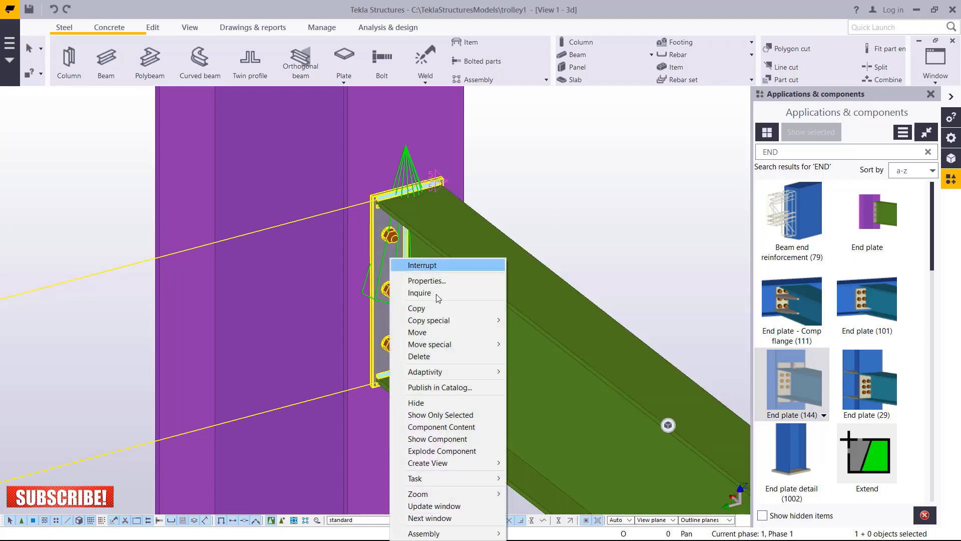
{"action": "left_click", "coordinate": [442, 451]}
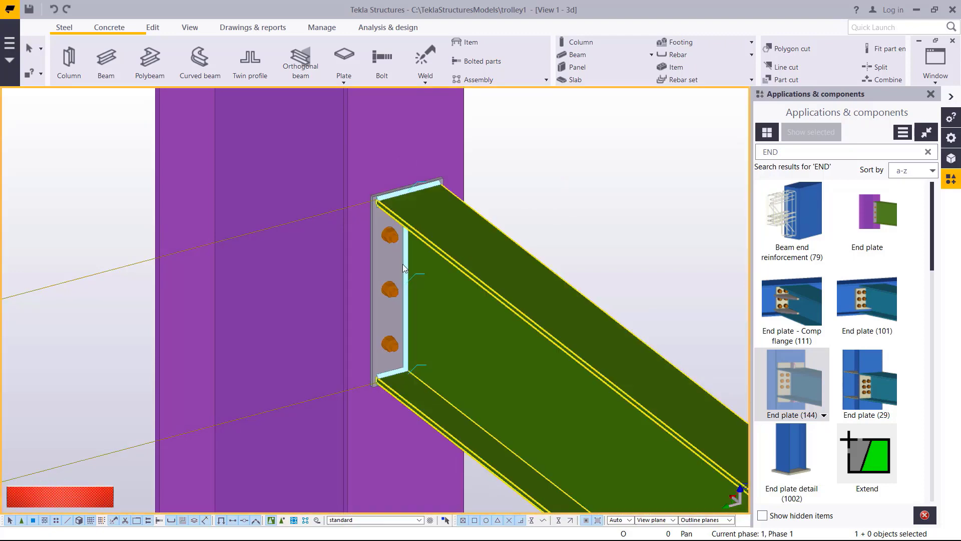
- Select the end plate and start defining a custom component of type Connection named END PLATE2
{"action": "left_click", "coordinate": [386, 259]}
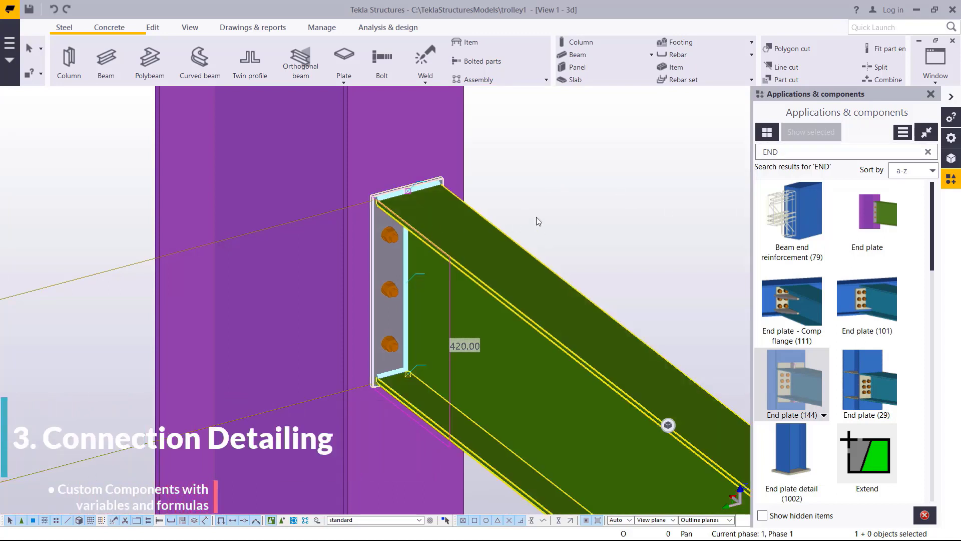
{"action": "left_click", "coordinate": [904, 133]}
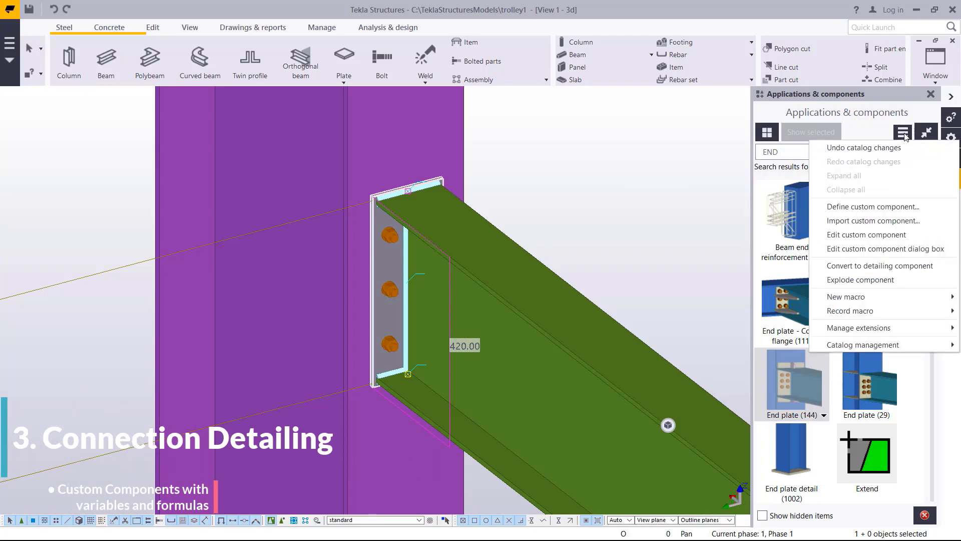
{"action": "left_click", "coordinate": [881, 208]}
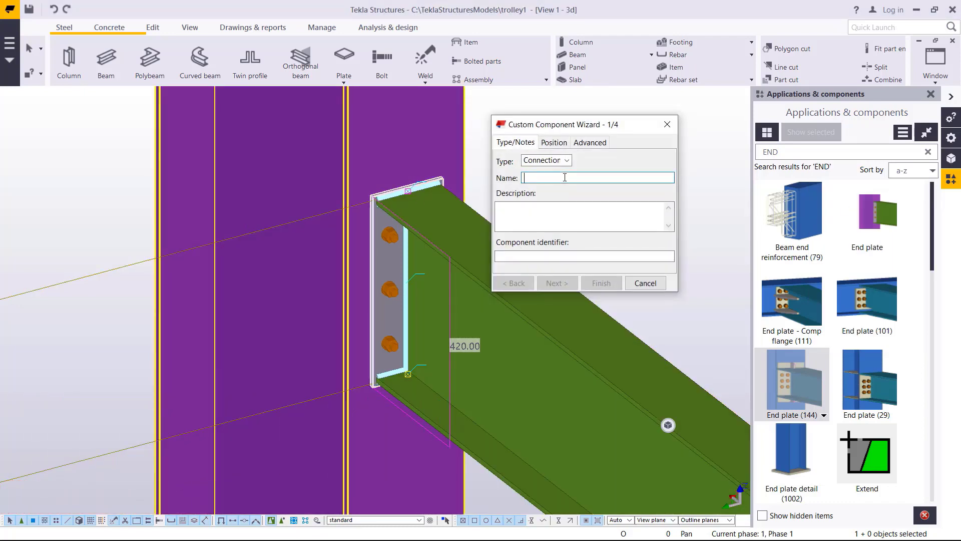
{"action": "type", "text": "END"}
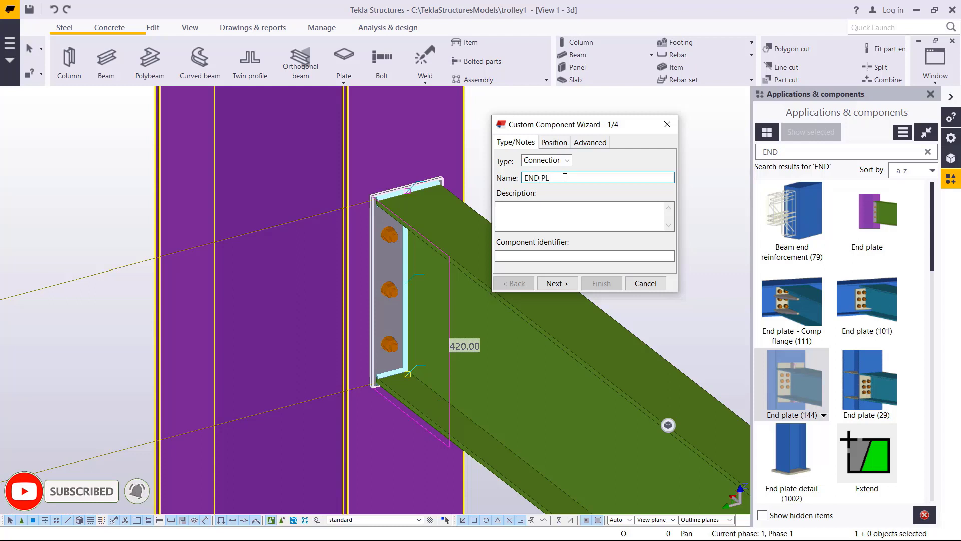
{"action": "type", "text": "PLATE2"}
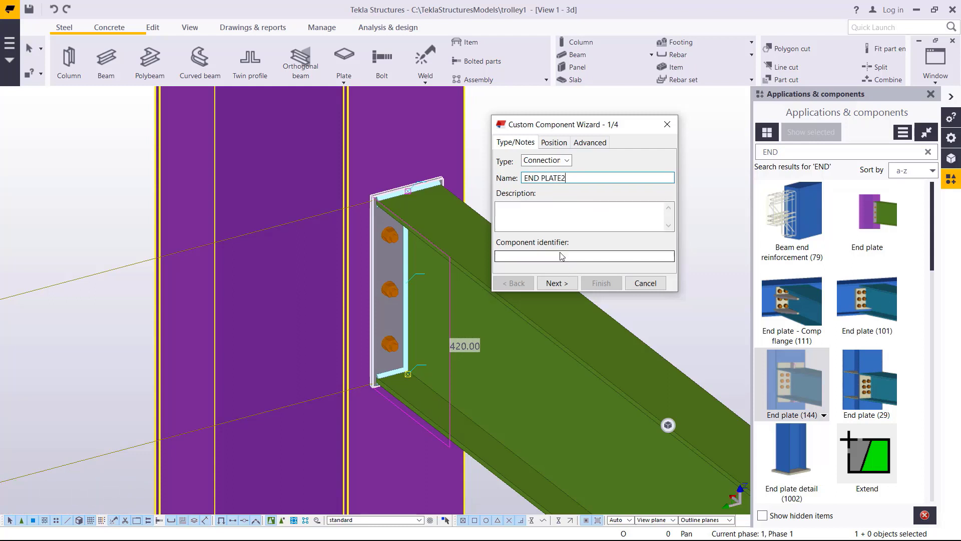
- Accept the connection type and name, and select the beam, end plate, bolts, welds and fitting as the component objects
{"action": "left_click", "coordinate": [557, 284]}
{"action": "scroll", "coordinate": [255, 136], "scroll_direction": "down", "scroll_amount": 3}
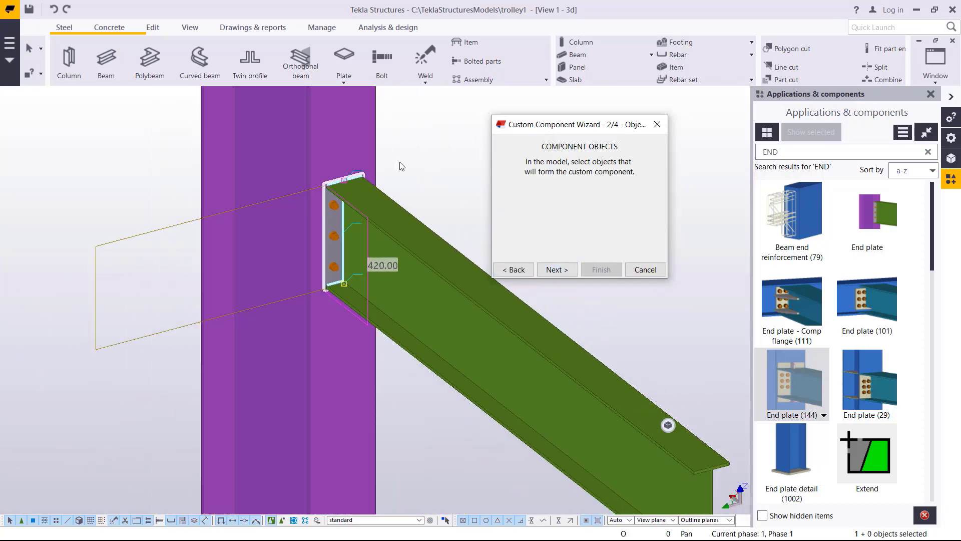
{"action": "left_click_drag", "start_coordinate": [285, 244], "coordinate": [191, 357]}
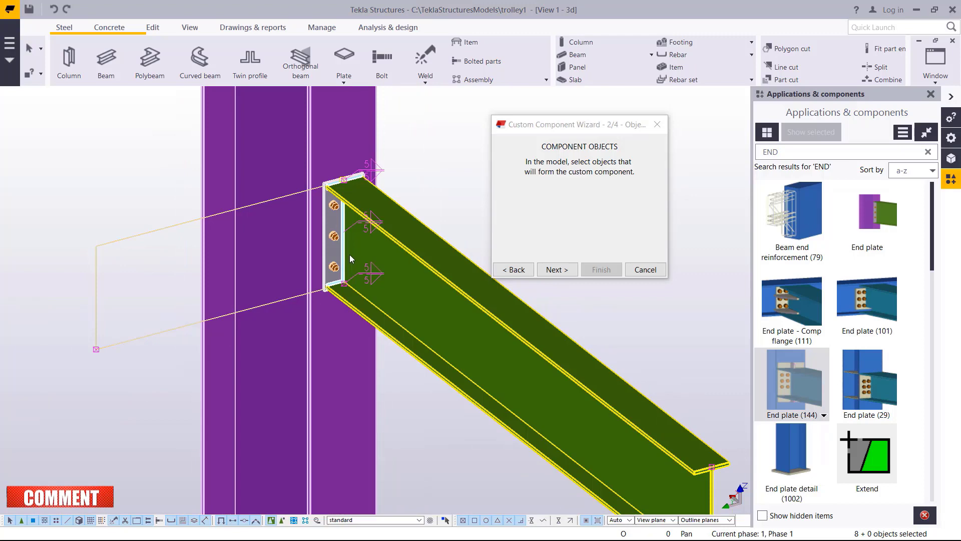
{"action": "left_click", "coordinate": [560, 270]}
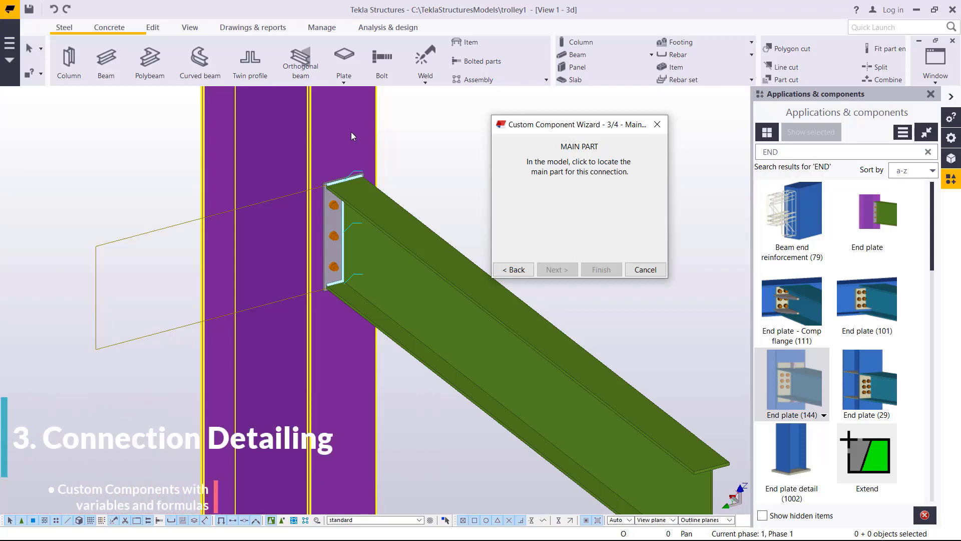
- Set the column as main part and the beam as secondary part, and finish creating the custom component
{"action": "left_click", "coordinate": [349, 131]}
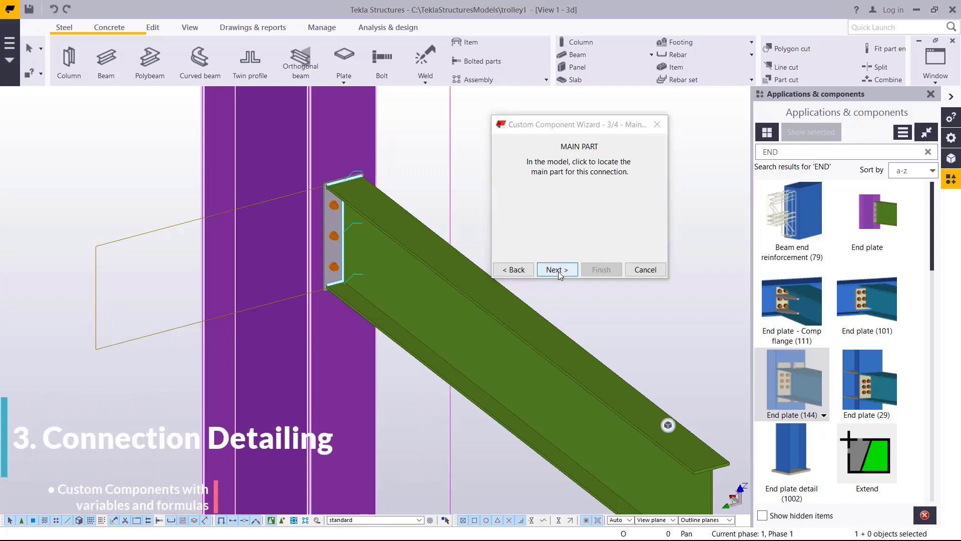
{"action": "left_click", "coordinate": [557, 270]}
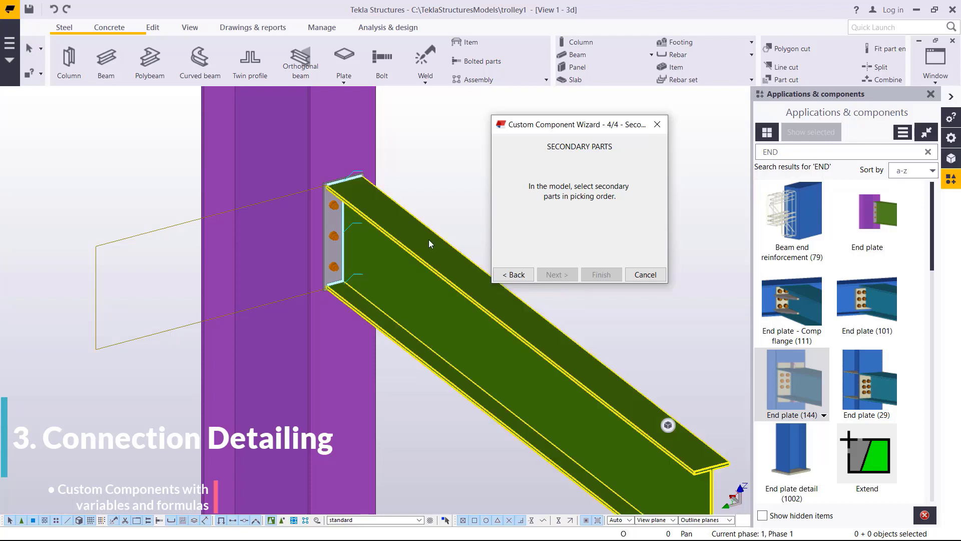
{"action": "left_click", "coordinate": [423, 241]}
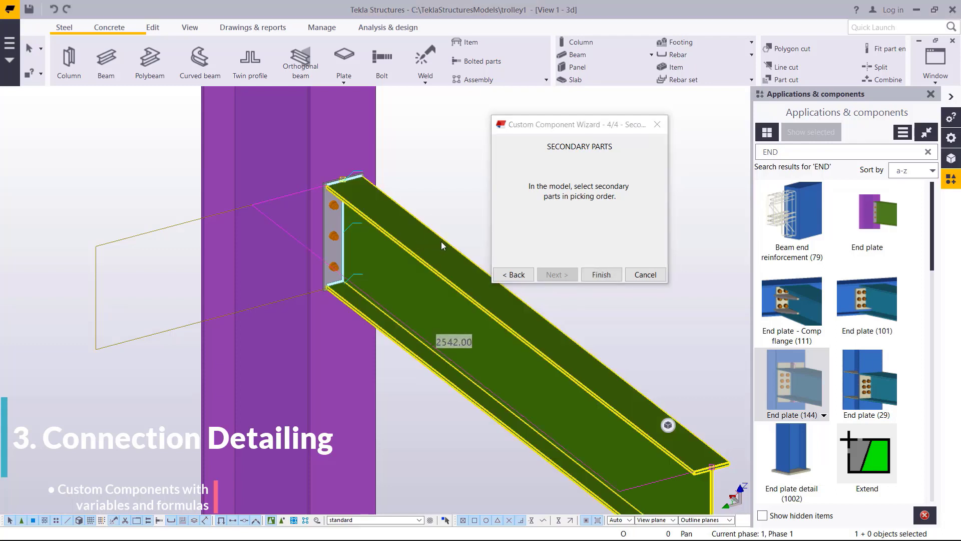
{"action": "left_click", "coordinate": [602, 274]}
{"action": "right_click", "coordinate": [531, 164]}
{"action": "left_click", "coordinate": [556, 168]}
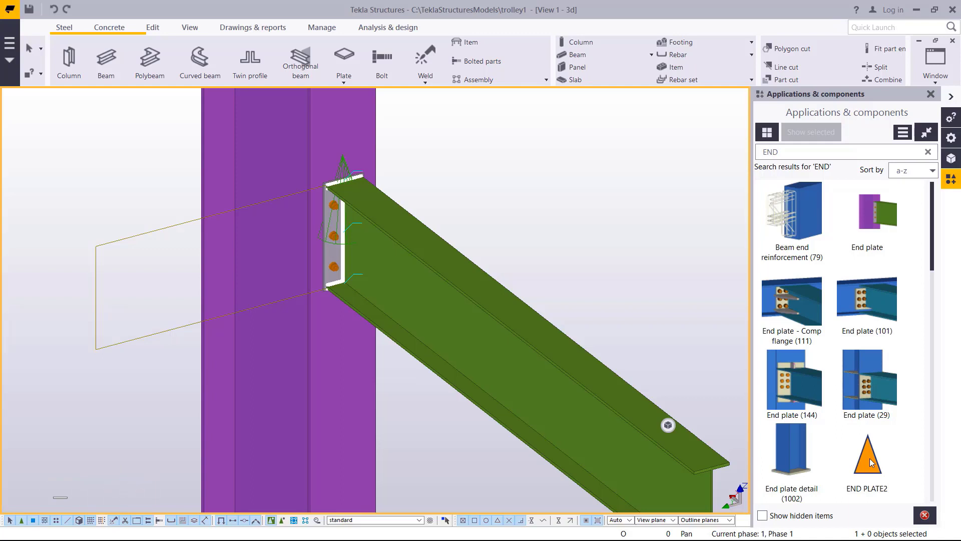
{"action": "scroll", "coordinate": [303, 166], "scroll_direction": "up", "scroll_amount": 3}
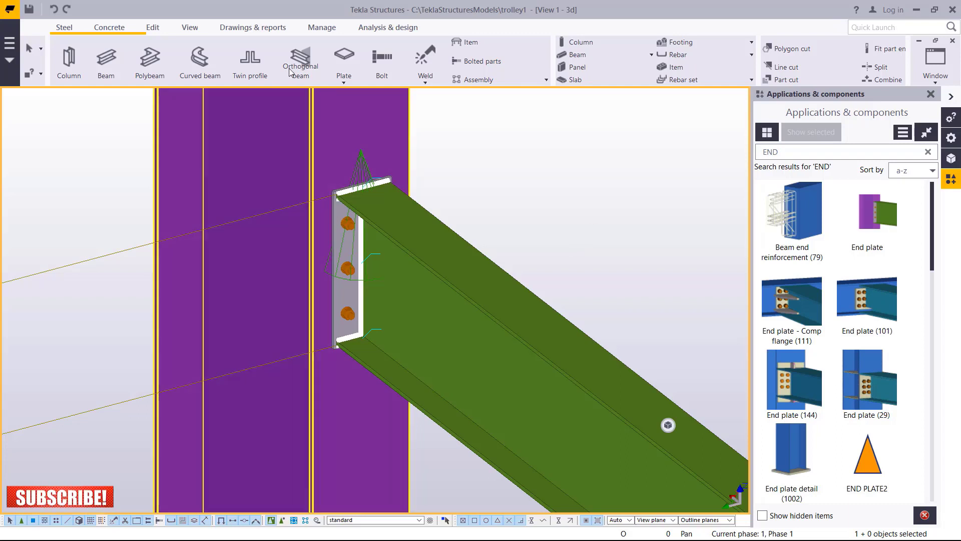
{"action": "left_click", "coordinate": [190, 27]}
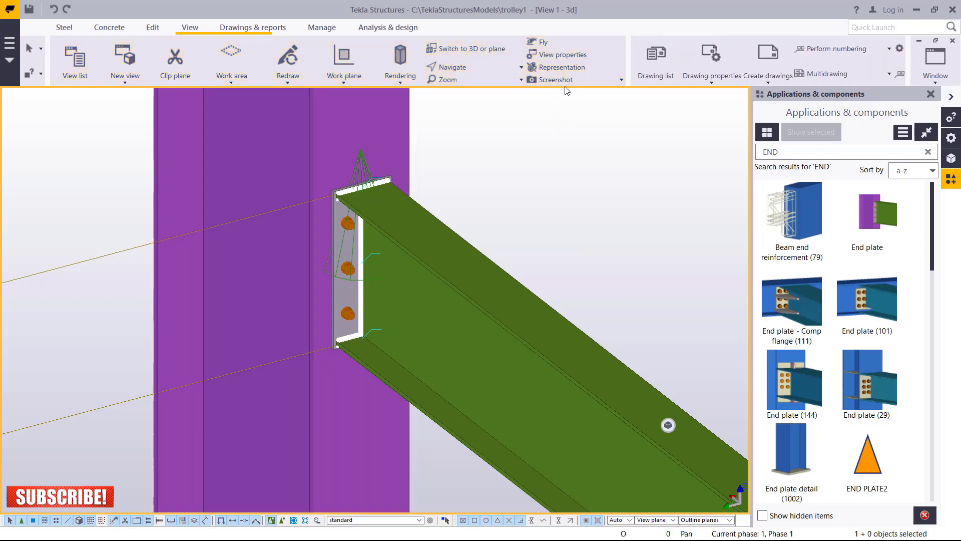
{"action": "left_click", "coordinate": [620, 80]}
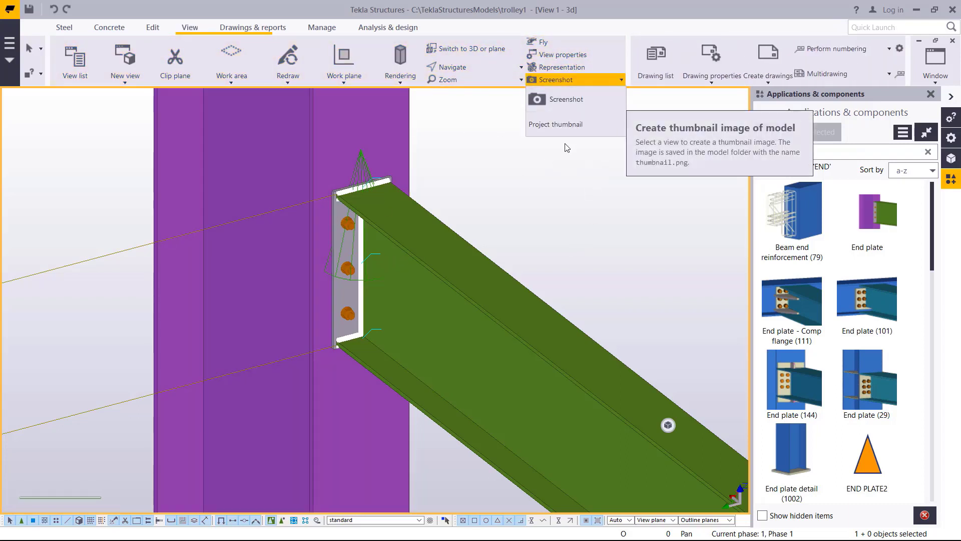
{"action": "right_click", "coordinate": [536, 165]}
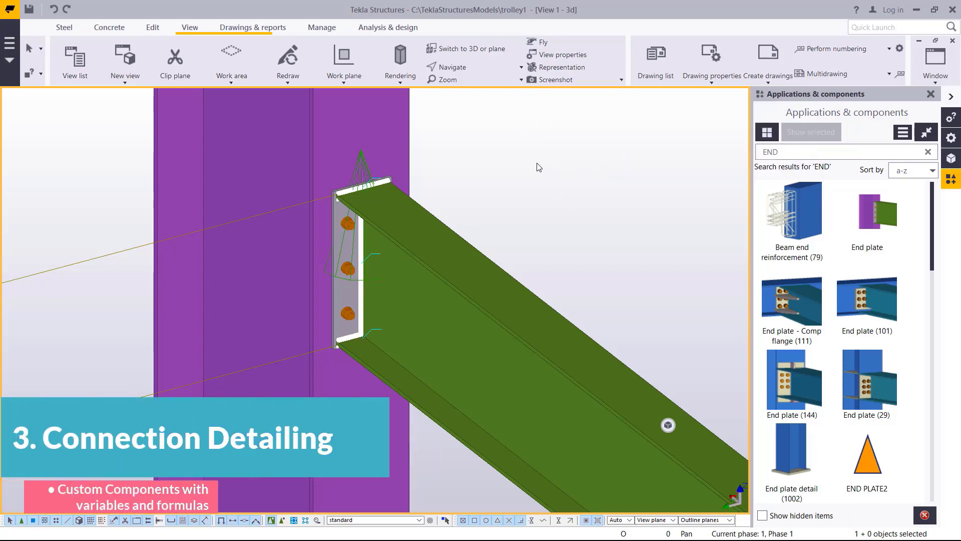
{"action": "left_click", "coordinate": [563, 170]}
- Open the new end plate component between the column and the beam in the custom component editor
{"action": "scroll", "coordinate": [555, 175], "scroll_direction": "down", "scroll_amount": 6}
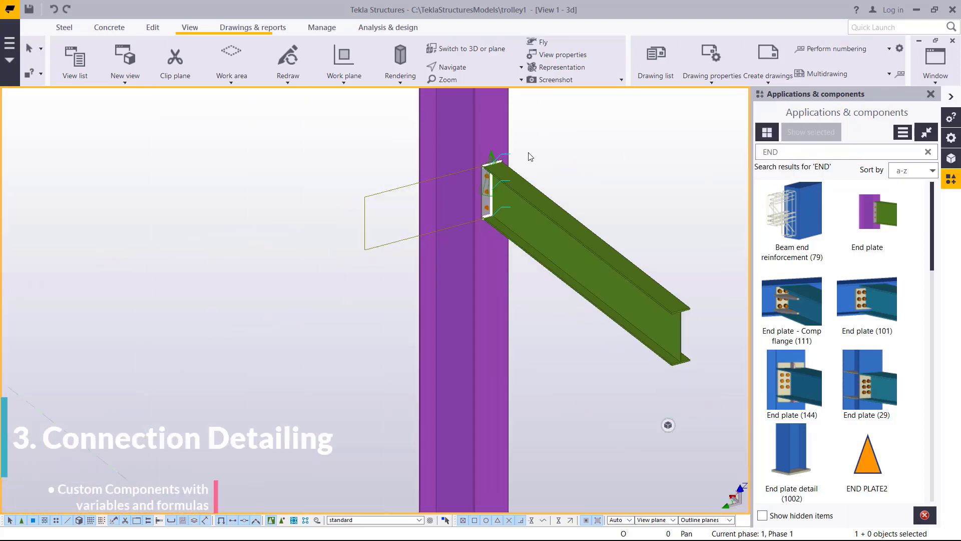
{"action": "scroll", "coordinate": [228, 345], "scroll_direction": "up", "scroll_amount": 8}
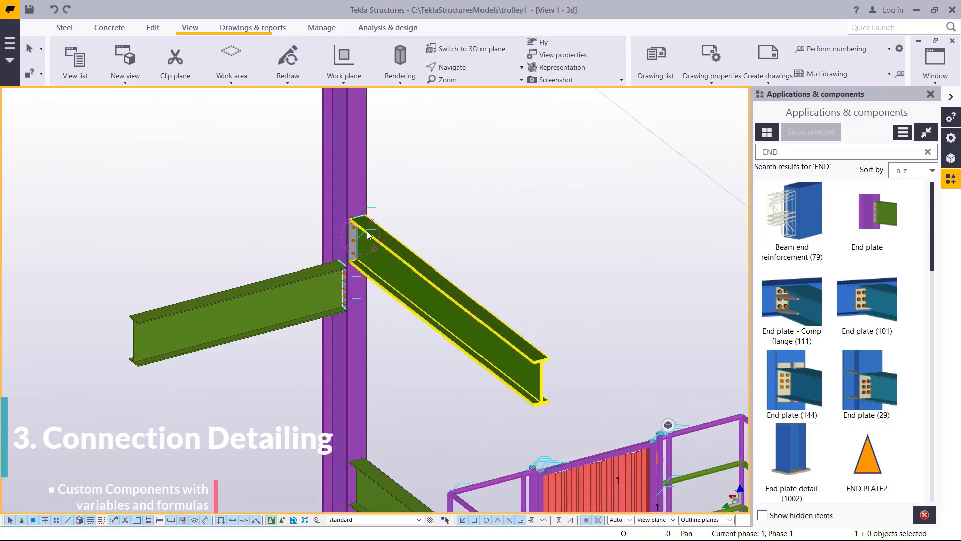
{"action": "scroll", "coordinate": [336, 236], "scroll_direction": "up", "scroll_amount": 4}
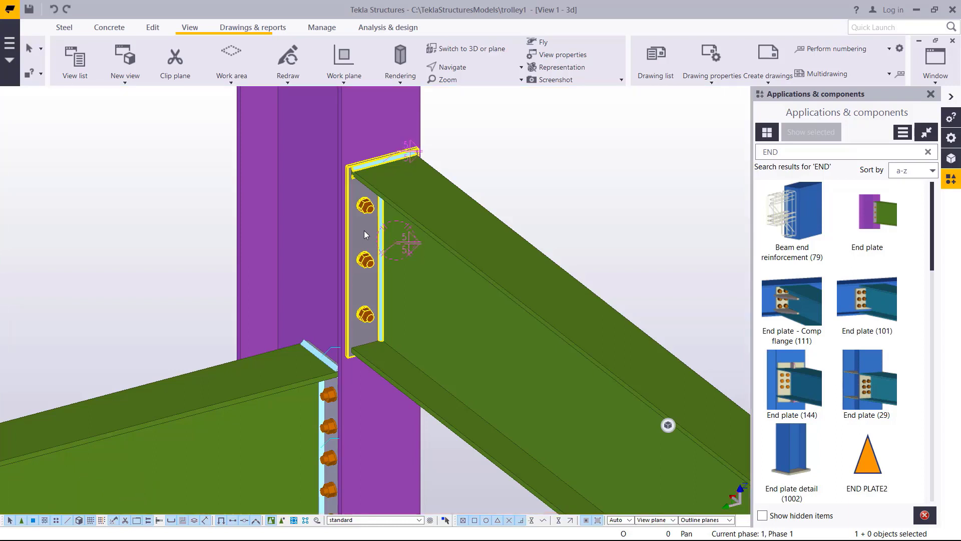
{"action": "right_click", "coordinate": [364, 235]}
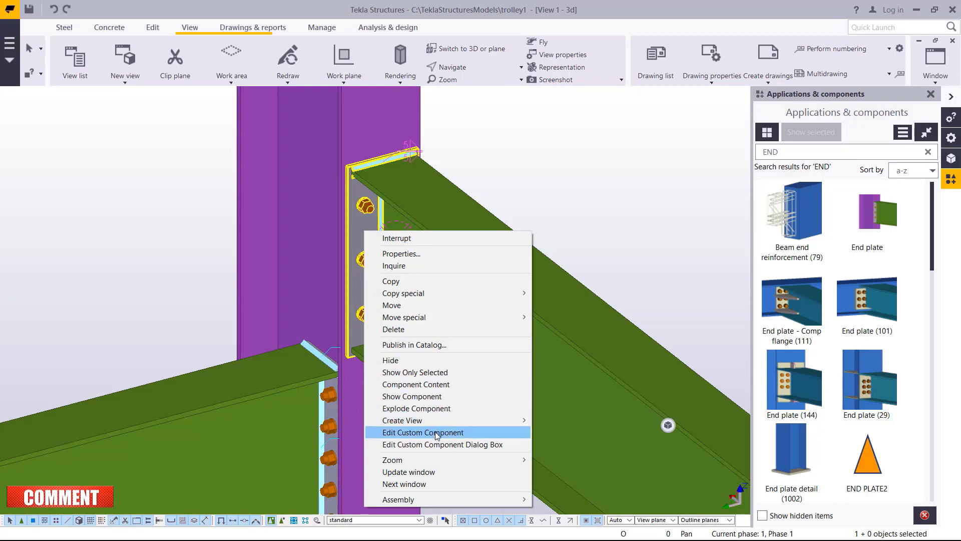
{"action": "left_click", "coordinate": [437, 433]}
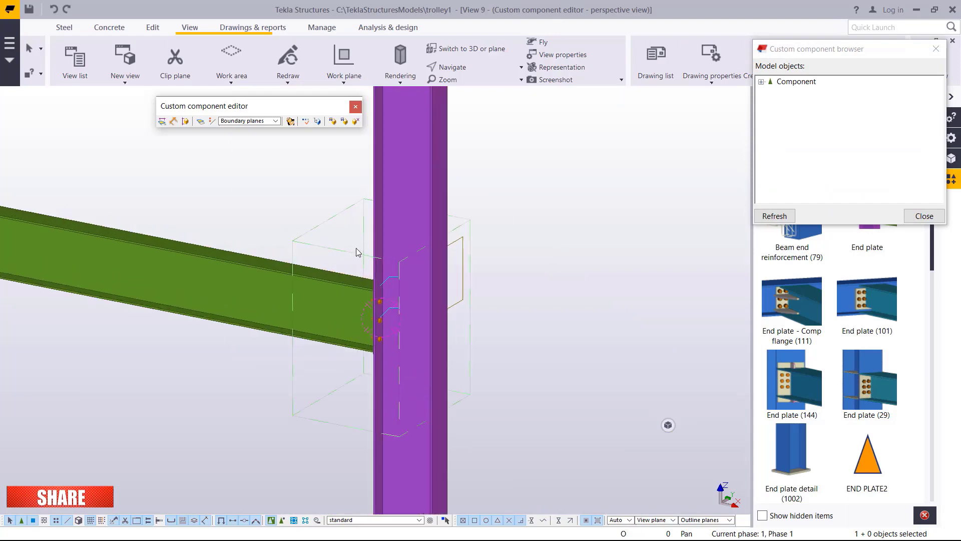
- Examine the end plate, bolts and beam end up close from the beam side in the custom component editor
{"action": "left_click", "coordinate": [471, 69]}
{"action": "left_click", "coordinate": [473, 146]}
{"action": "middle_click_drag", "start_coordinate": [411, 291], "coordinate": [436, 325], "text": "ctrl"}
{"action": "scroll", "coordinate": [436, 325], "scroll_direction": "down", "scroll_amount": 6}
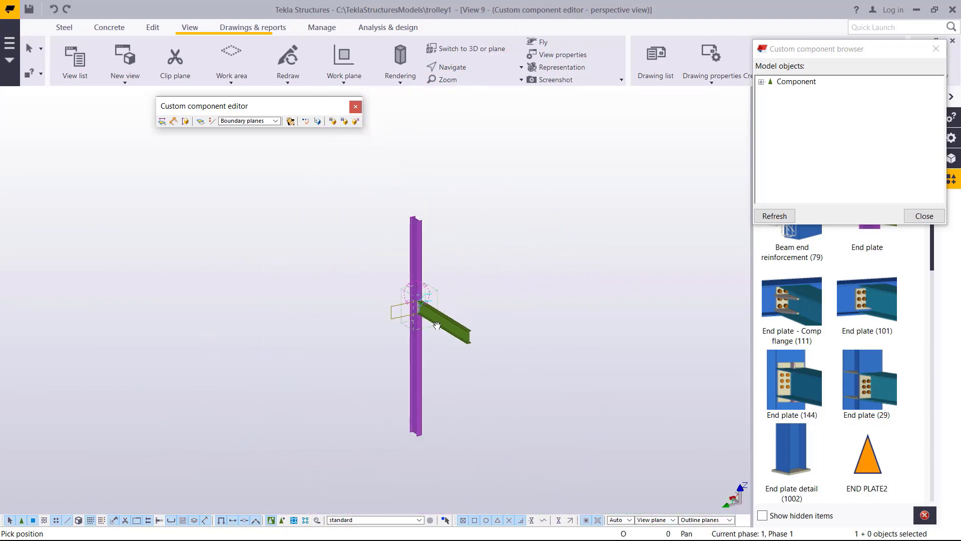
{"action": "scroll", "coordinate": [437, 326], "scroll_direction": "up", "scroll_amount": 10}
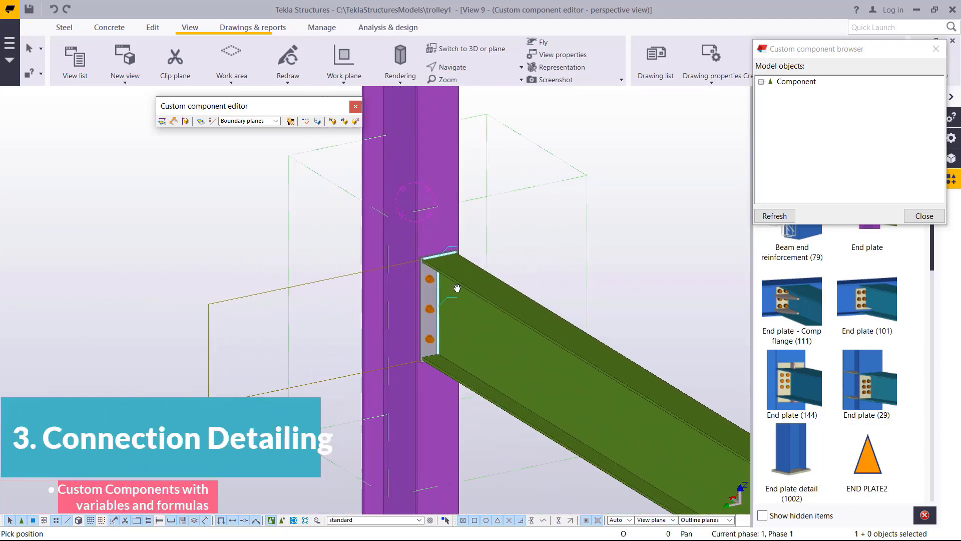
{"action": "scroll", "coordinate": [457, 288], "scroll_direction": "up", "scroll_amount": 3}
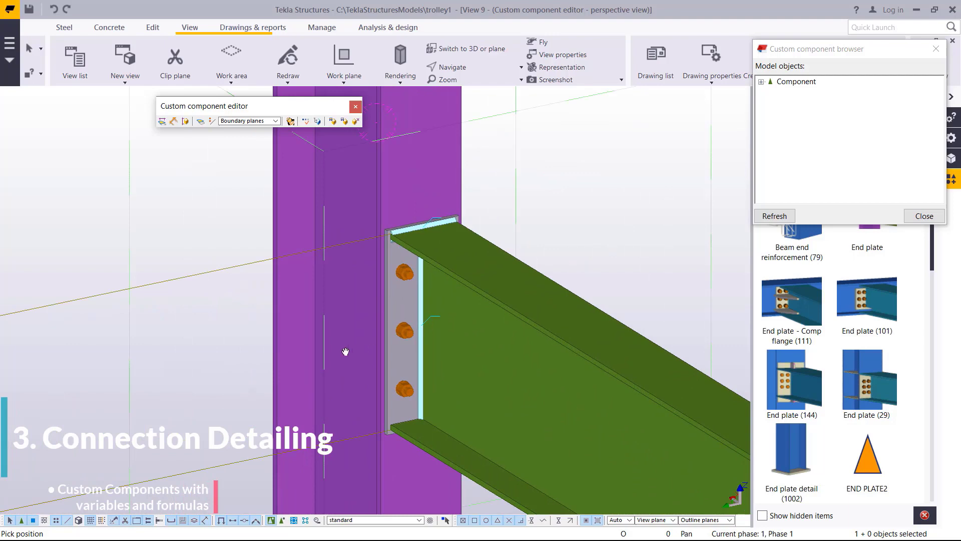
{"action": "scroll", "coordinate": [346, 351], "scroll_direction": "up", "scroll_amount": 3}
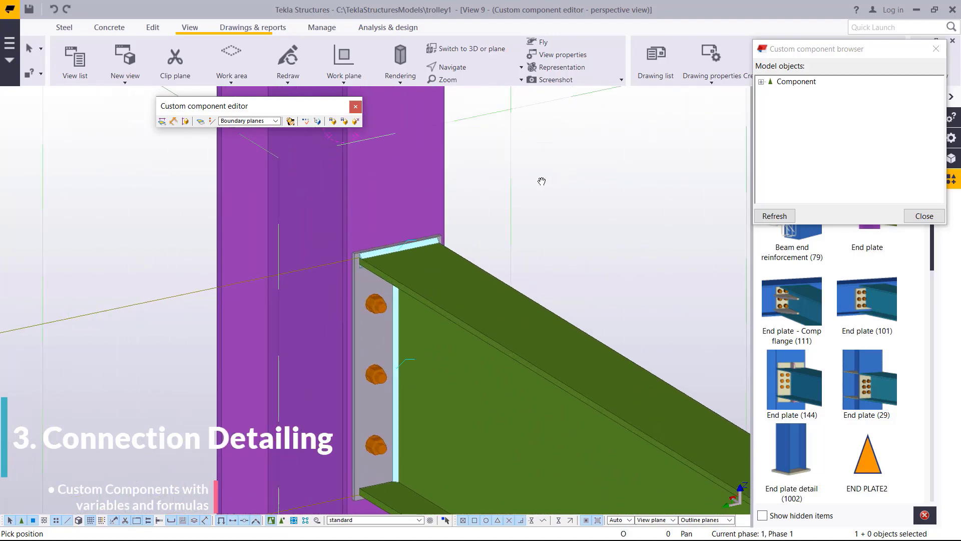
{"action": "right_click", "coordinate": [540, 182]}
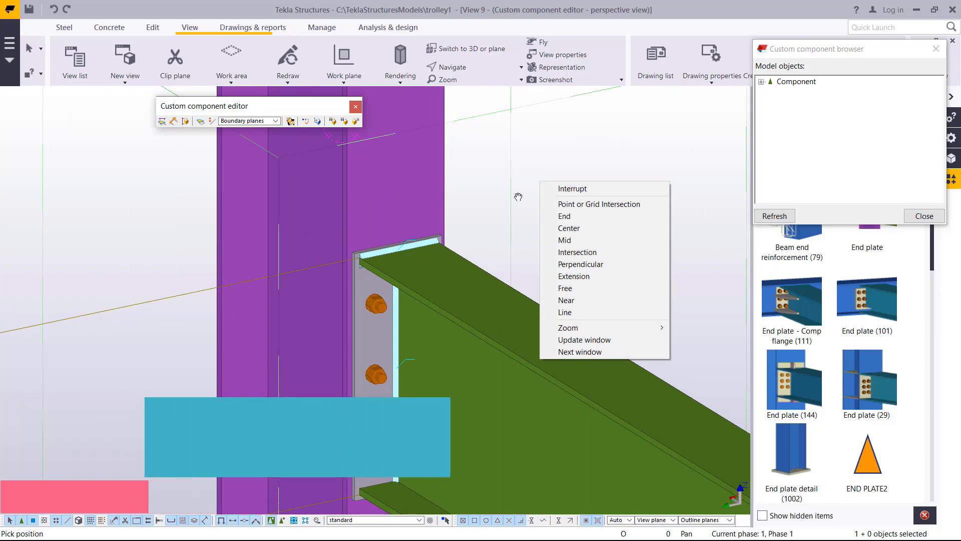
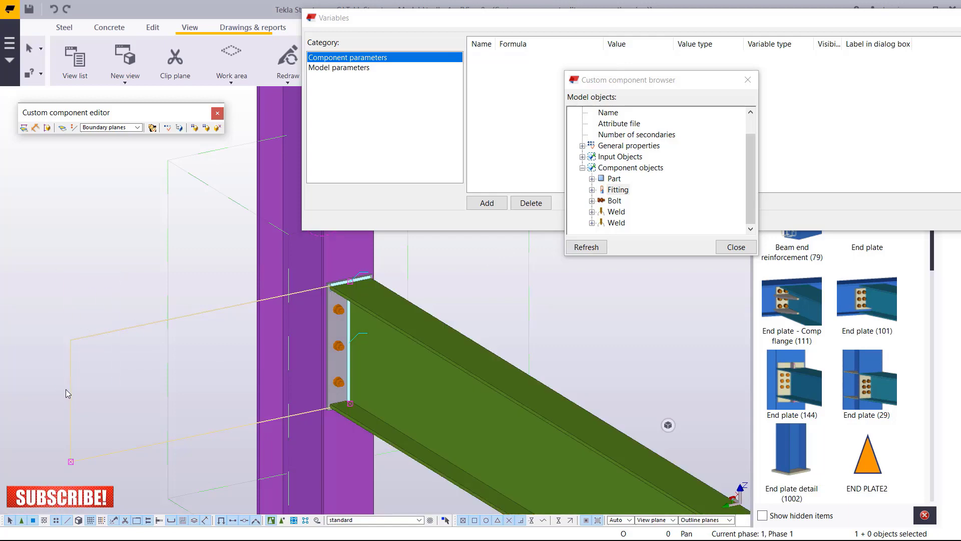
- Bind the fitting at the beam end to the end plate's beam-side face using Bind to Plane with boundary planes
{"action": "scroll", "coordinate": [328, 288], "scroll_direction": "up", "scroll_amount": 3}
{"action": "scroll", "coordinate": [326, 284], "scroll_direction": "up", "scroll_amount": 3}
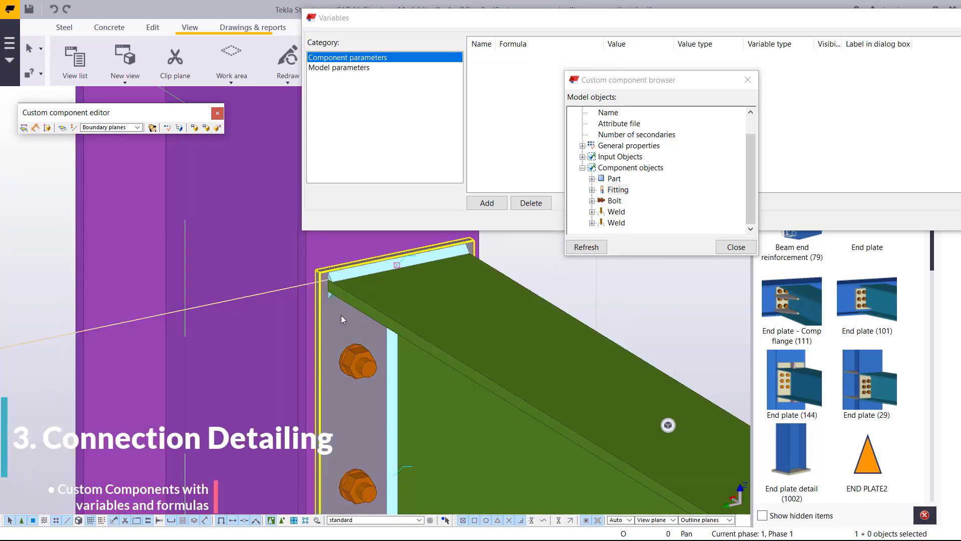
{"action": "scroll", "coordinate": [337, 324], "scroll_direction": "down", "scroll_amount": 3}
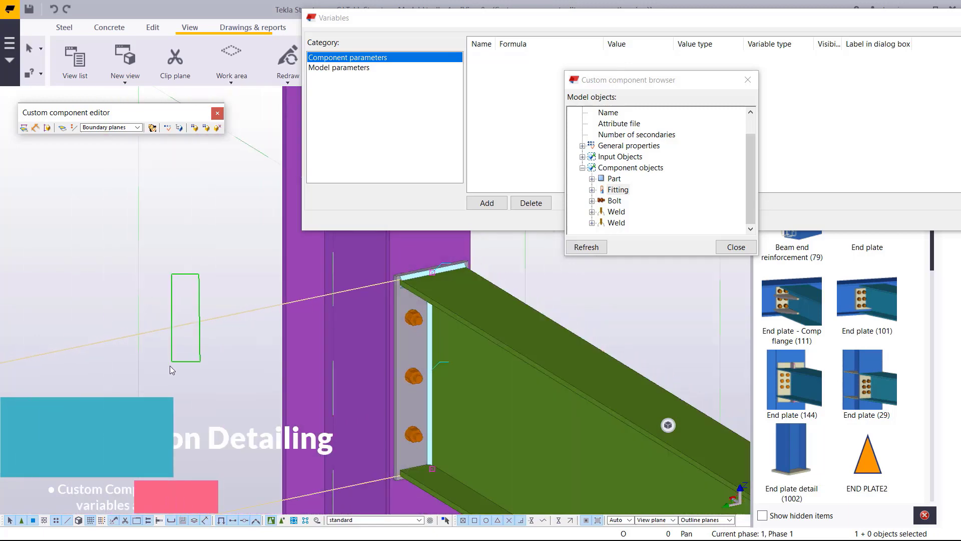
{"action": "right_click", "coordinate": [209, 319]}
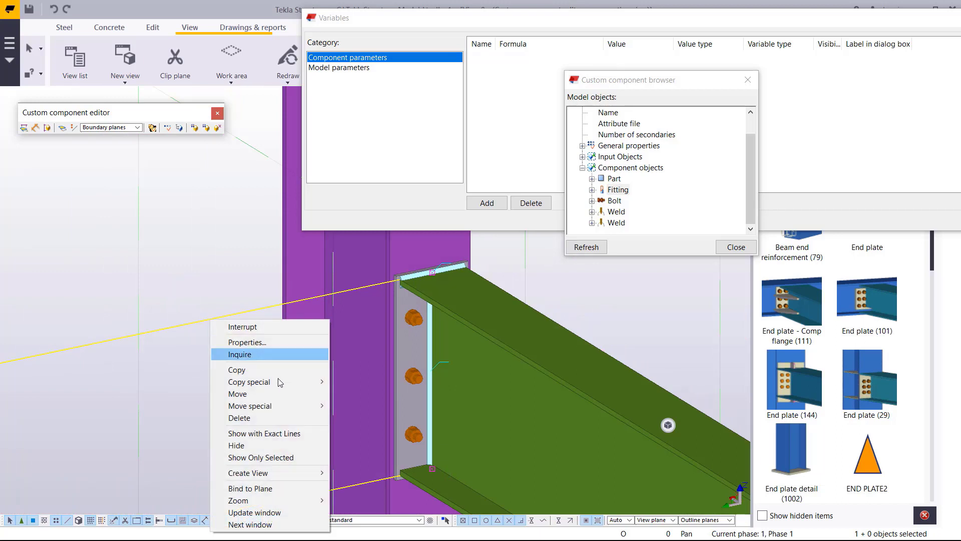
{"action": "left_click", "coordinate": [270, 489]}
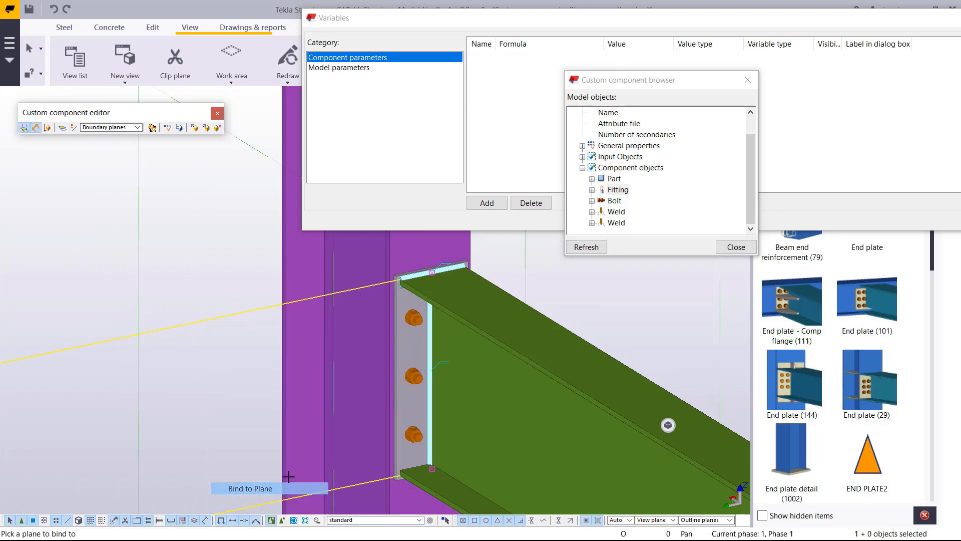
{"action": "scroll", "coordinate": [412, 343], "scroll_direction": "up", "scroll_amount": 2}
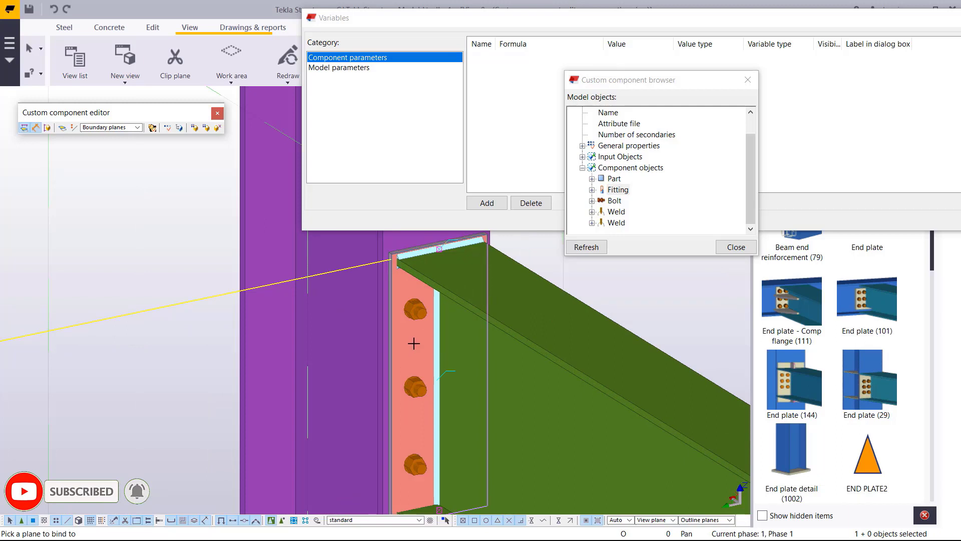
{"action": "left_click_drag", "start_coordinate": [634, 88], "coordinate": [820, 280]}
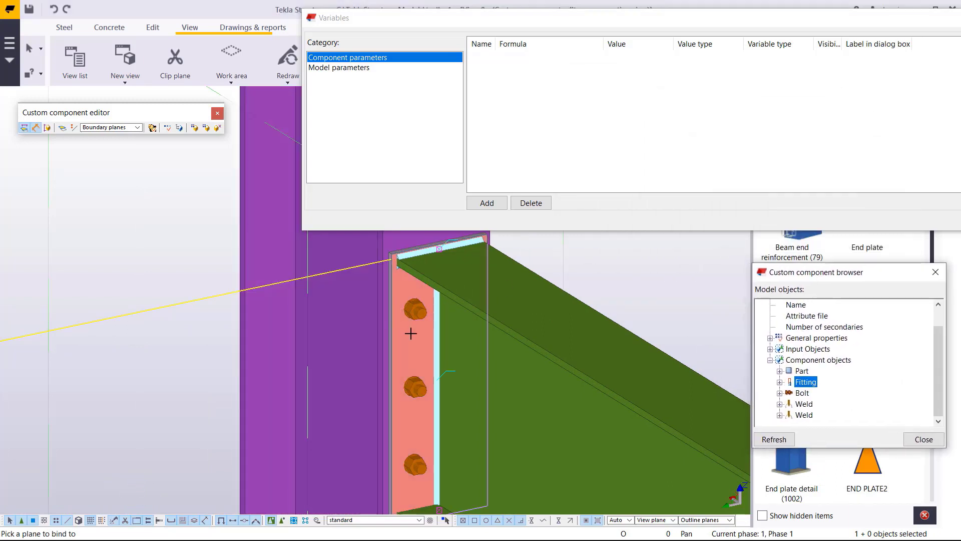
{"action": "left_click", "coordinate": [413, 339]}
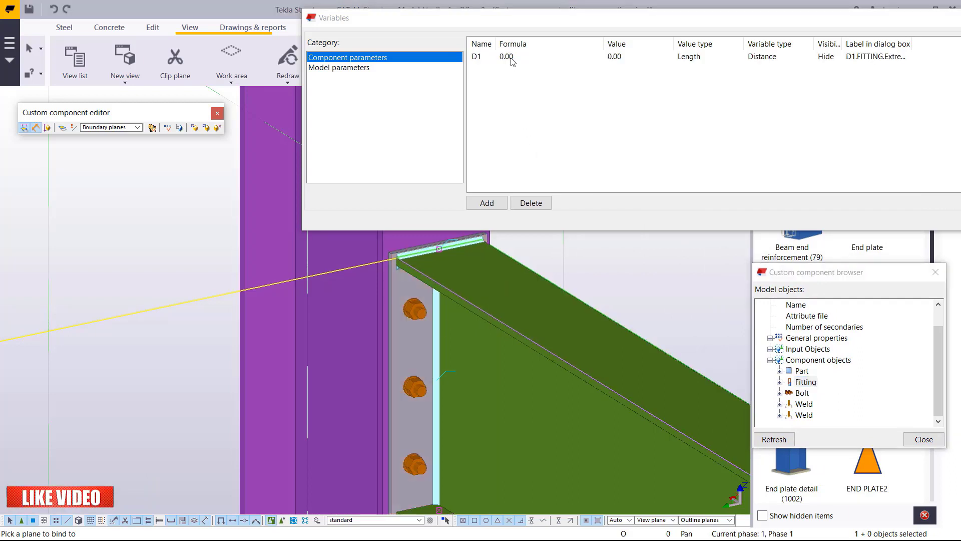
{"action": "left_click_drag", "start_coordinate": [467, 31], "coordinate": [622, 46]}
{"action": "scroll", "coordinate": [47, 272], "scroll_direction": "down", "scroll_amount": 3}
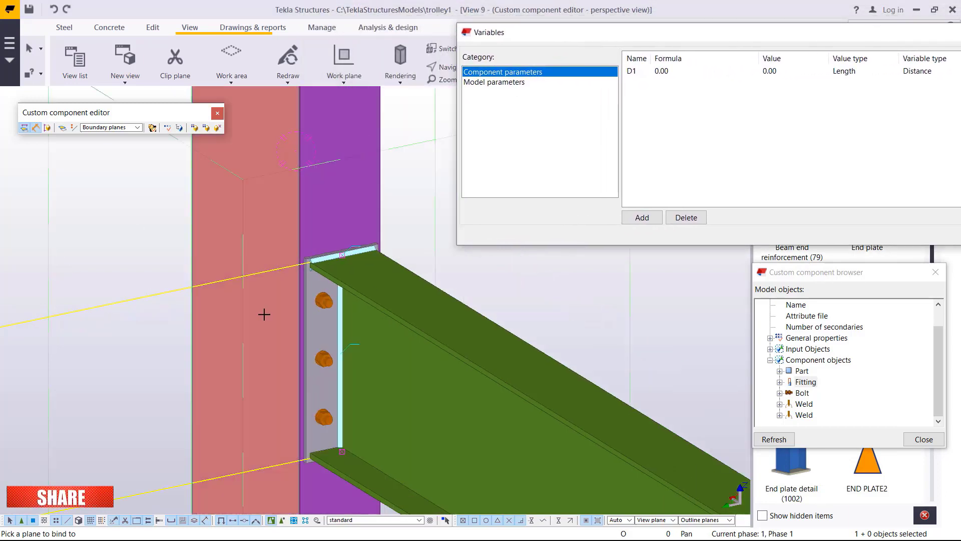
{"action": "scroll", "coordinate": [263, 314], "scroll_direction": "up", "scroll_amount": 1}
{"action": "right_click", "coordinate": [433, 162]}
{"action": "left_click", "coordinate": [356, 271]}
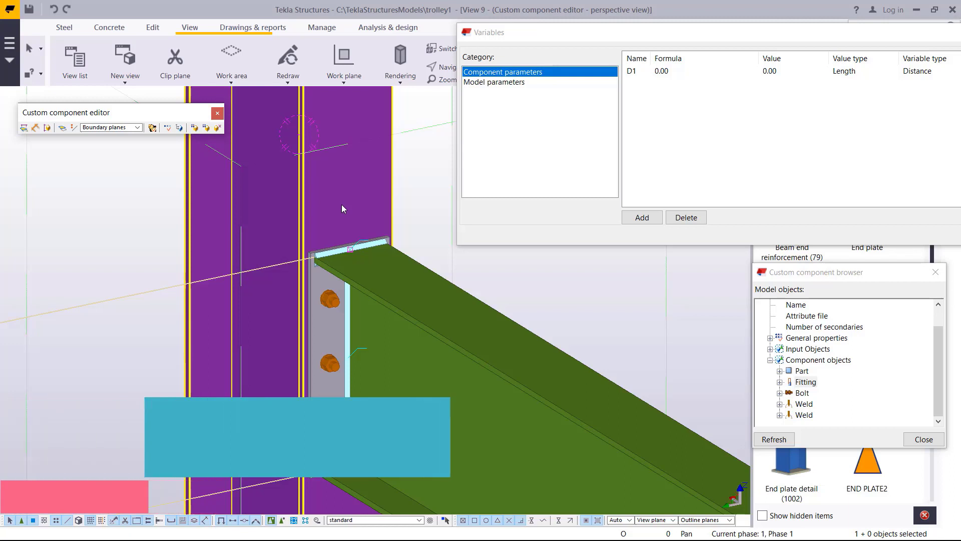
- Bind the end plate's upper handle to the column flange face on the beam side using Bind to Plane with boundary planes
{"action": "left_click", "coordinate": [331, 328]}
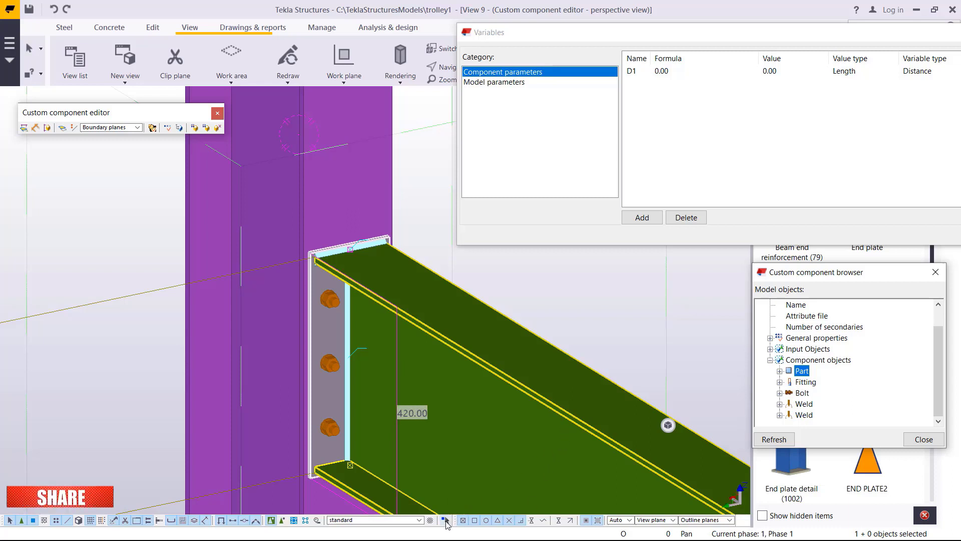
{"action": "scroll", "coordinate": [345, 255], "scroll_direction": "up", "scroll_amount": 2}
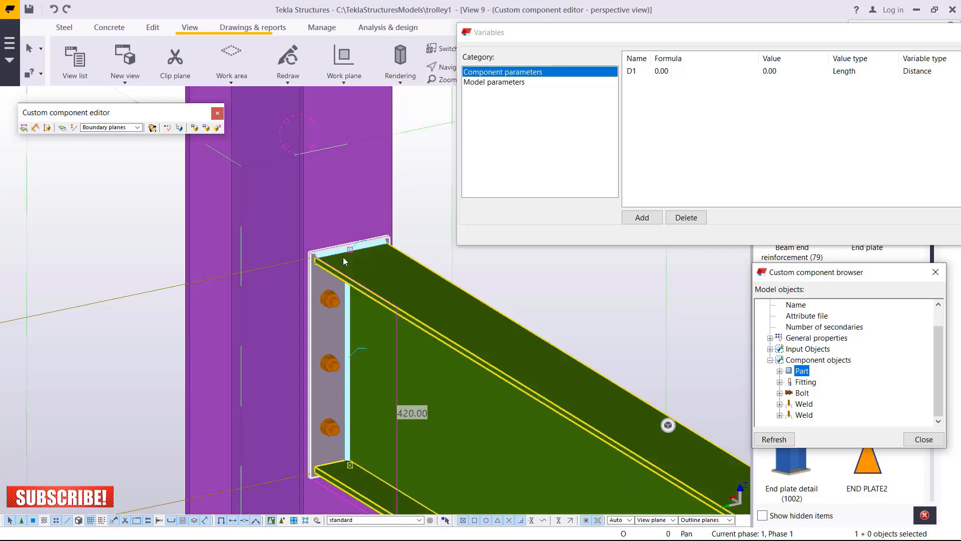
{"action": "scroll", "coordinate": [346, 253], "scroll_direction": "up", "scroll_amount": 3}
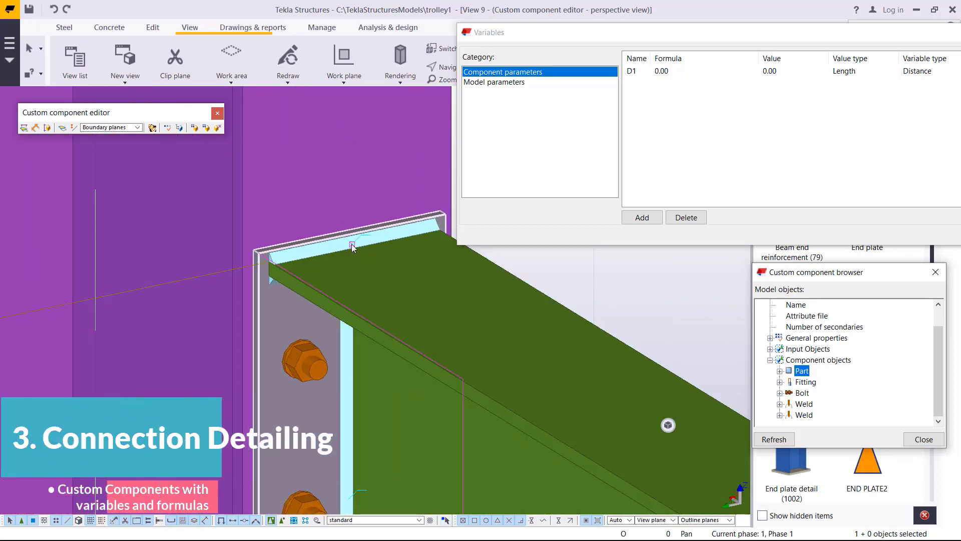
{"action": "left_click", "coordinate": [352, 244]}
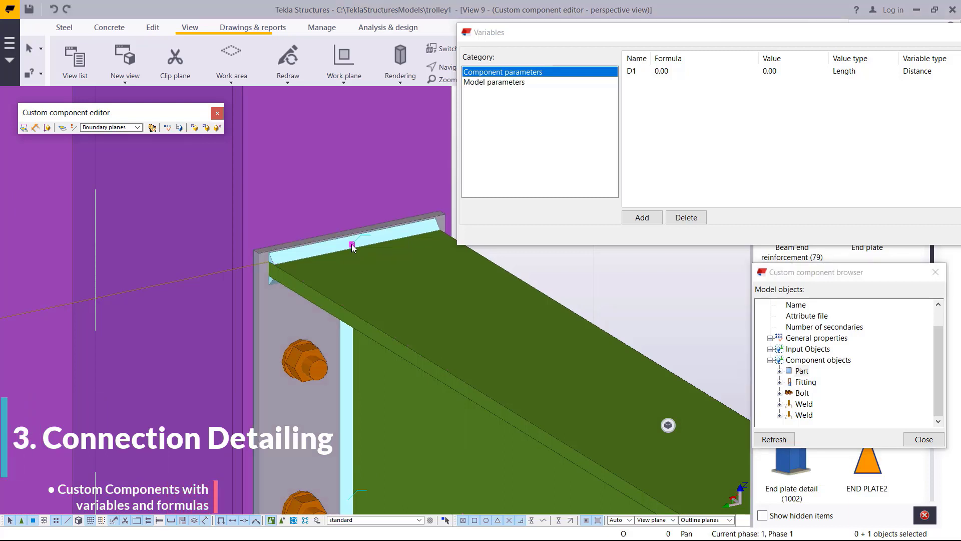
{"action": "right_click", "coordinate": [352, 246]}
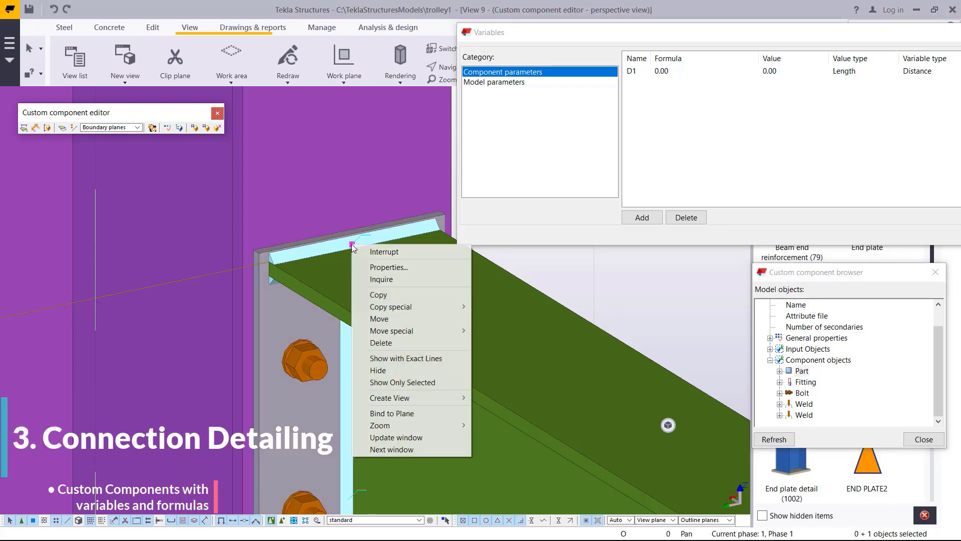
{"action": "left_click", "coordinate": [392, 413]}
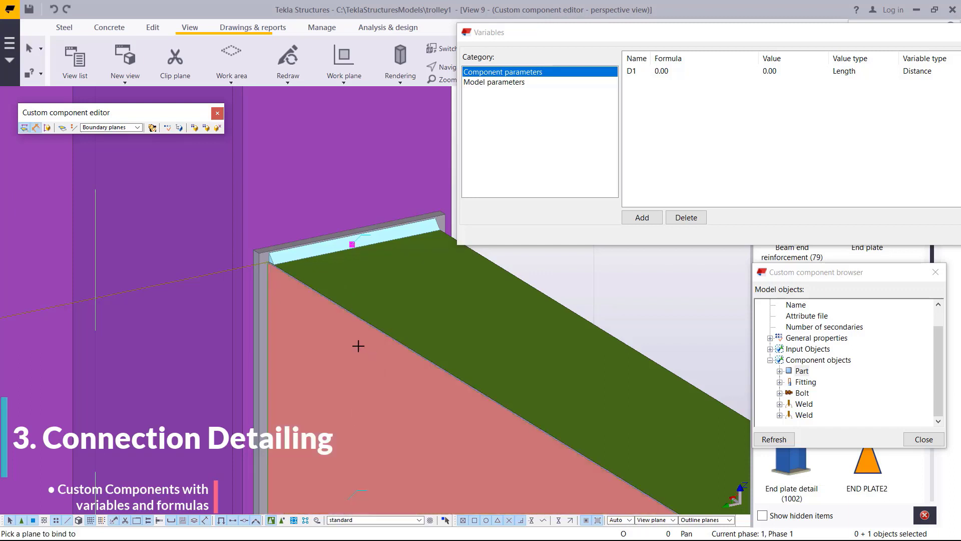
{"action": "scroll", "coordinate": [353, 343], "scroll_direction": "down", "scroll_amount": 3}
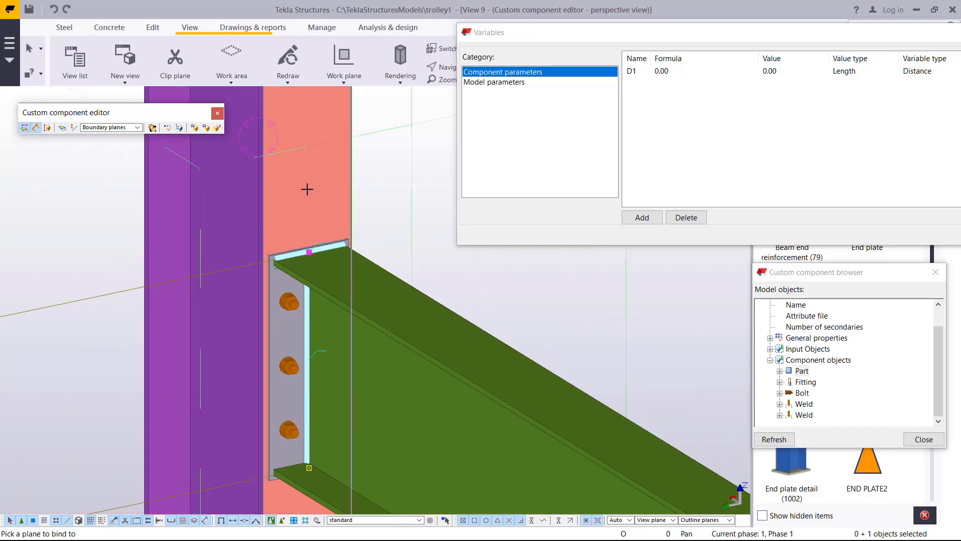
{"action": "left_click", "coordinate": [307, 189]}
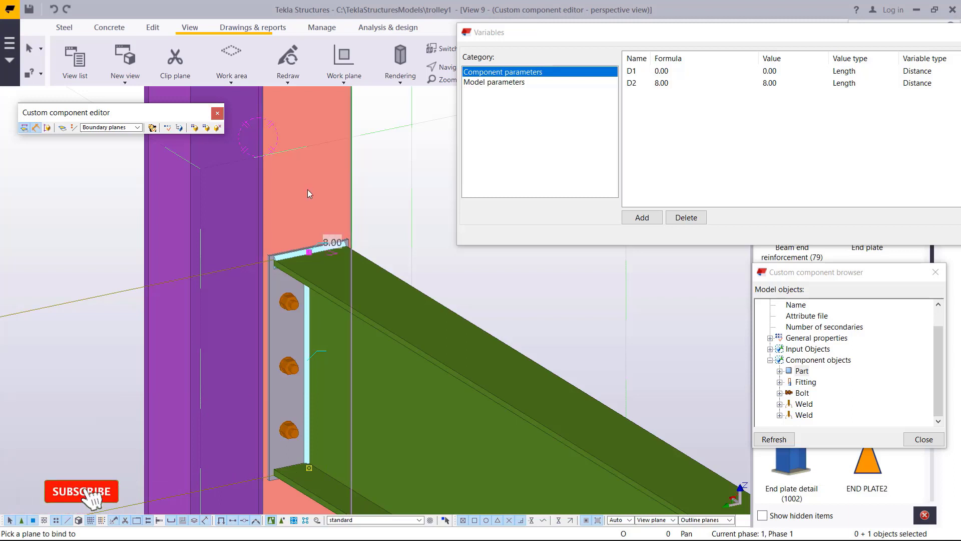
{"action": "right_click", "coordinate": [408, 159]}
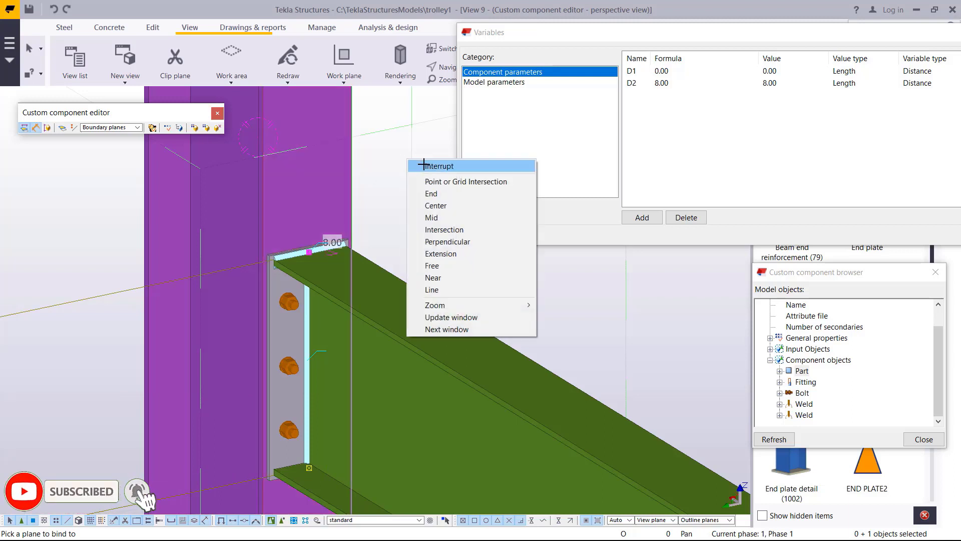
{"action": "left_click", "coordinate": [427, 164]}
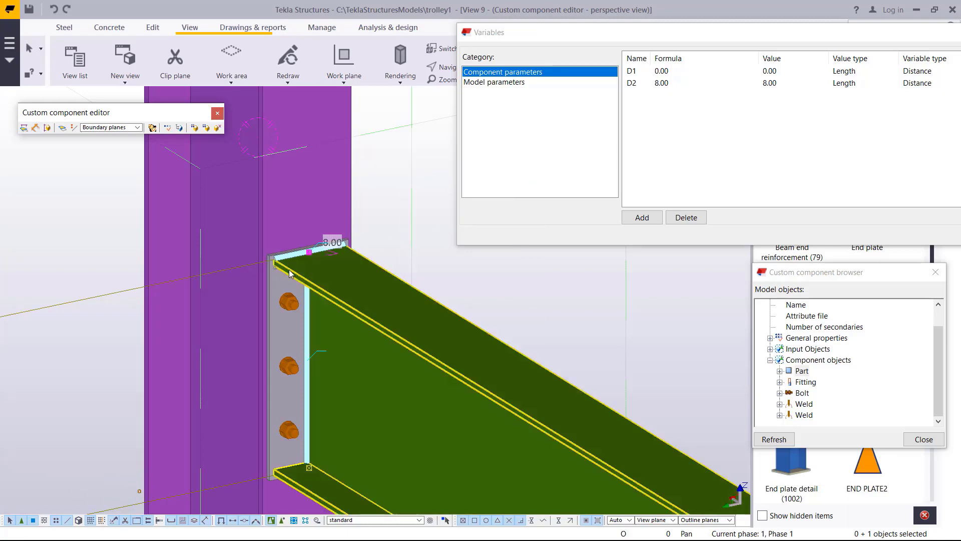
- Bind the end plate's lower handle to the same column flange face using Bind to Plane
{"action": "middle_click_drag", "start_coordinate": [275, 285], "coordinate": [307, 312], "text": "ctrl"}
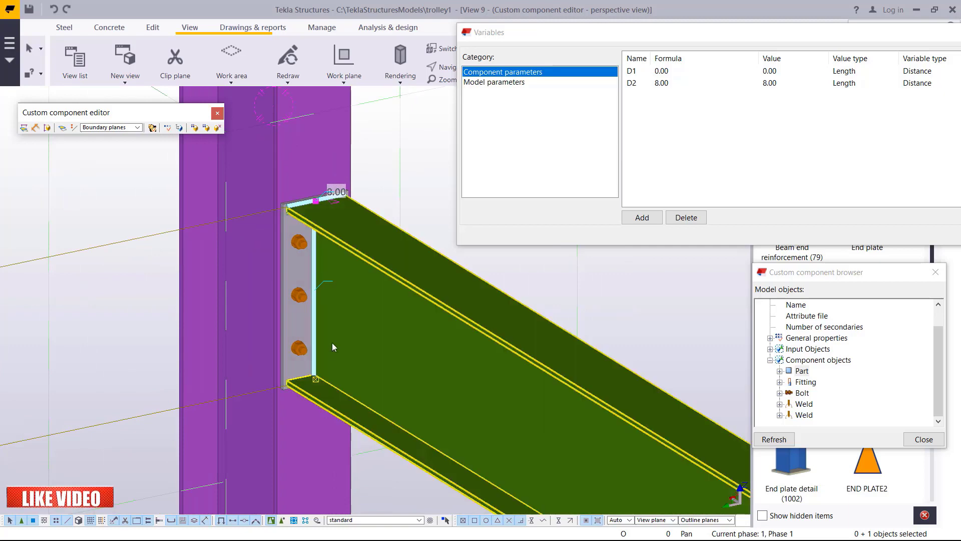
{"action": "scroll", "coordinate": [326, 355], "scroll_direction": "up", "scroll_amount": 3}
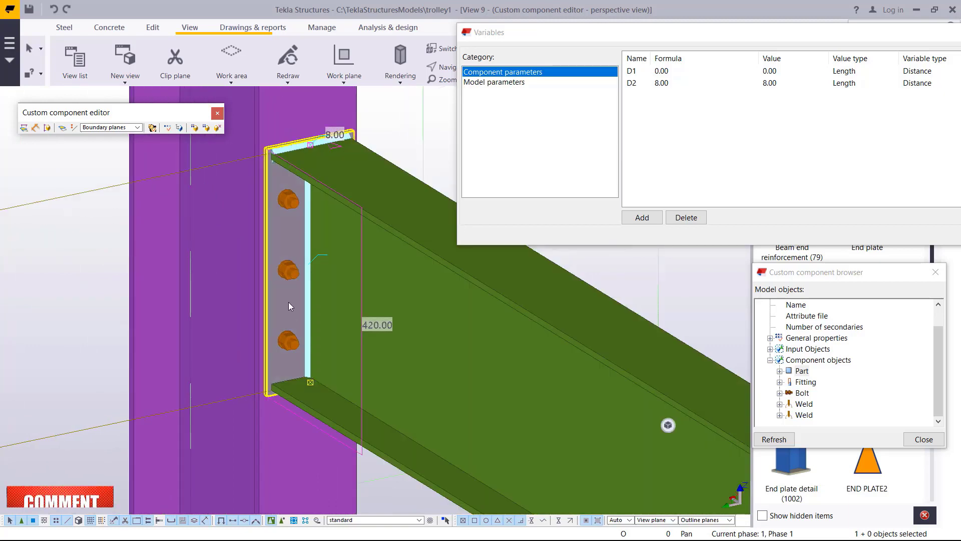
{"action": "left_click", "coordinate": [320, 390]}
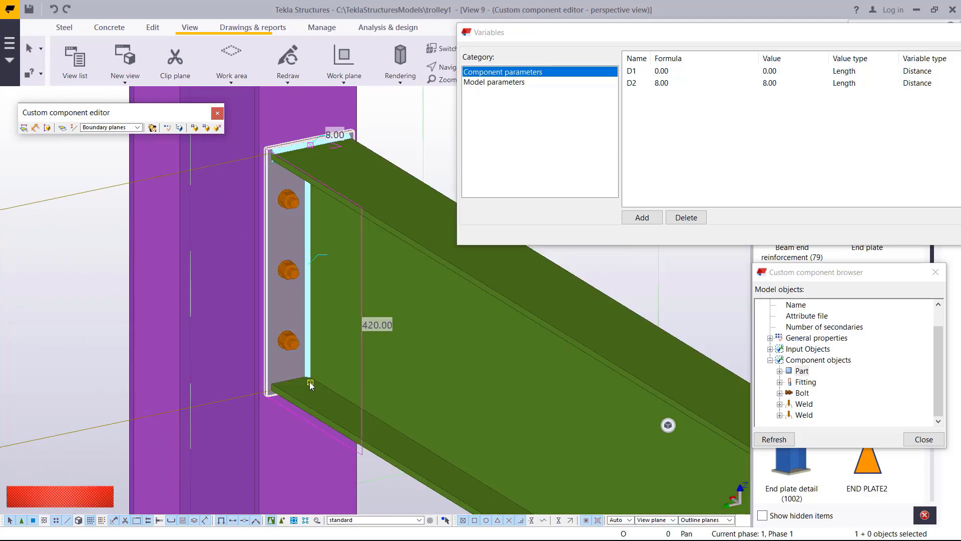
{"action": "left_click", "coordinate": [310, 383]}
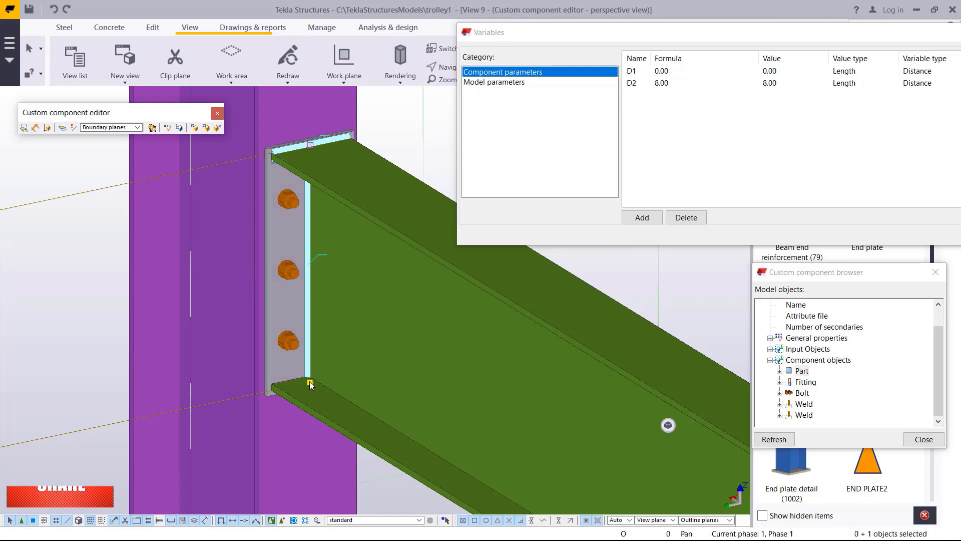
{"action": "right_click", "coordinate": [311, 383]}
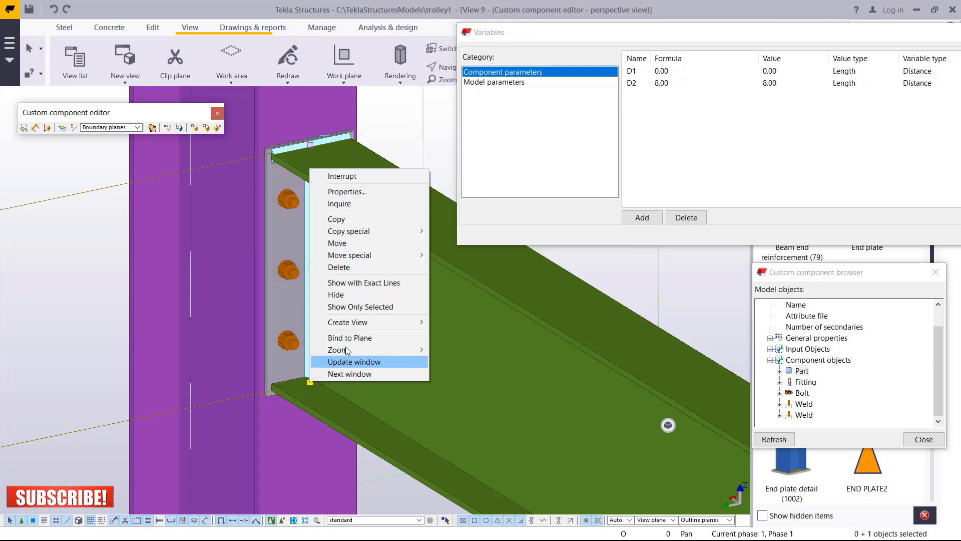
{"action": "left_click", "coordinate": [346, 338]}
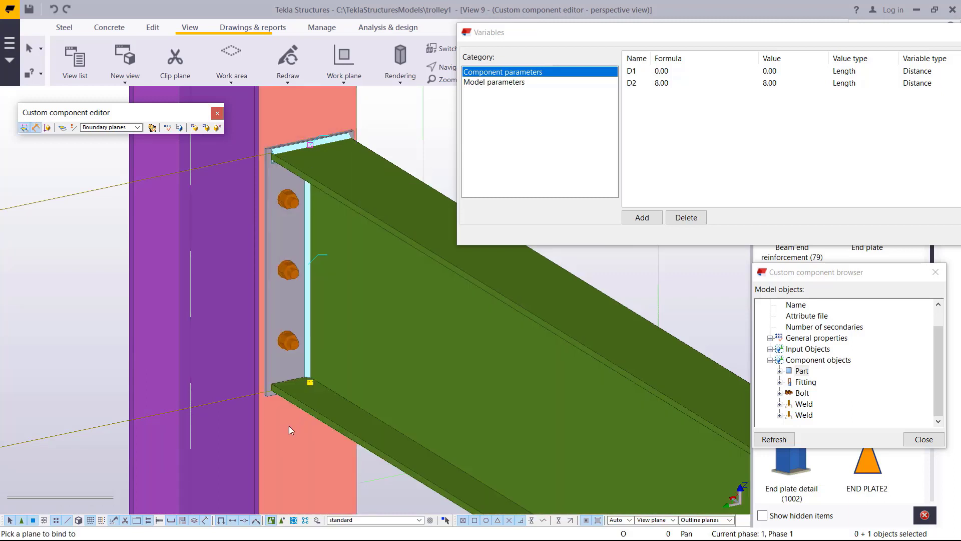
{"action": "left_click", "coordinate": [386, 221]}
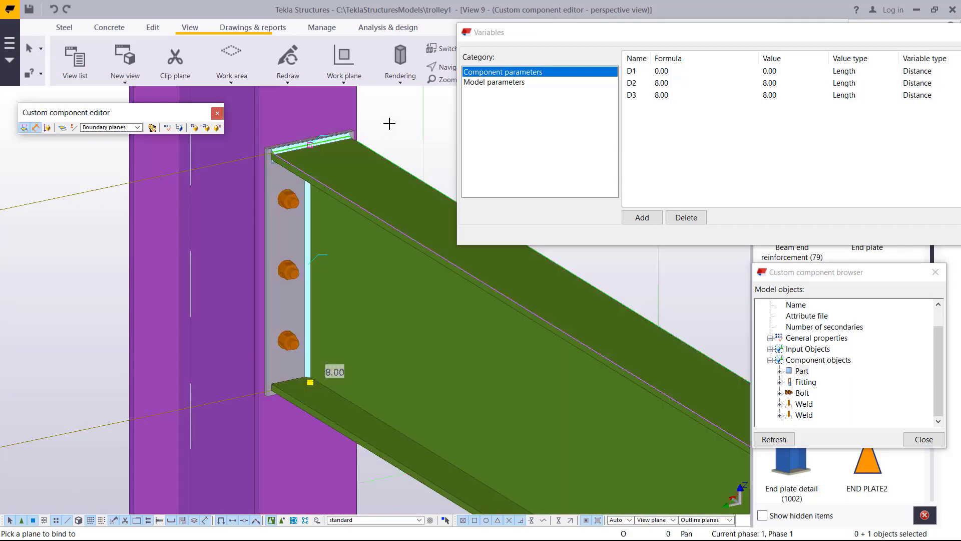
{"action": "right_click", "coordinate": [389, 123]}
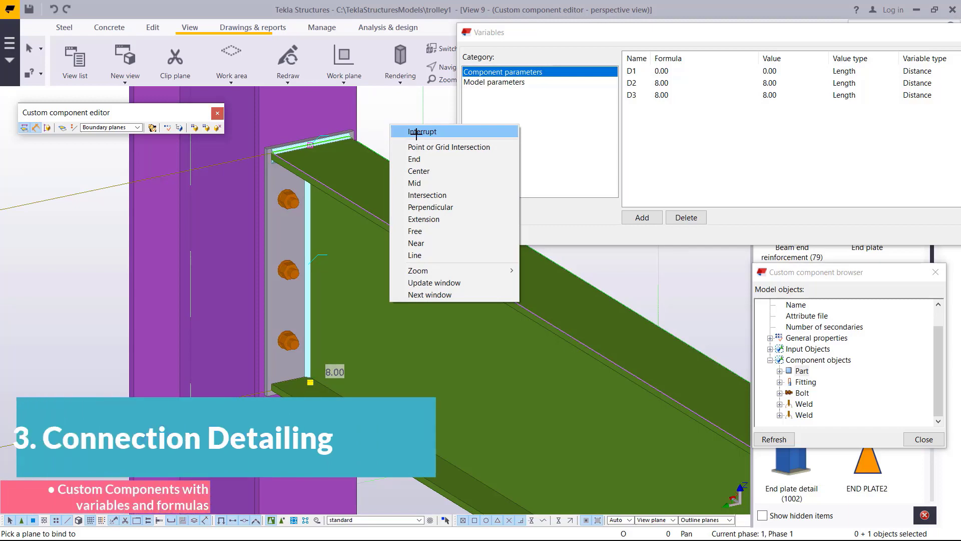
{"action": "left_click", "coordinate": [416, 132]}
- Set the distance variable D2 to 20 to test the binding of the end plate's upper handle
{"action": "middle_click_drag", "start_coordinate": [329, 321], "coordinate": [434, 105], "text": "ctrl"}
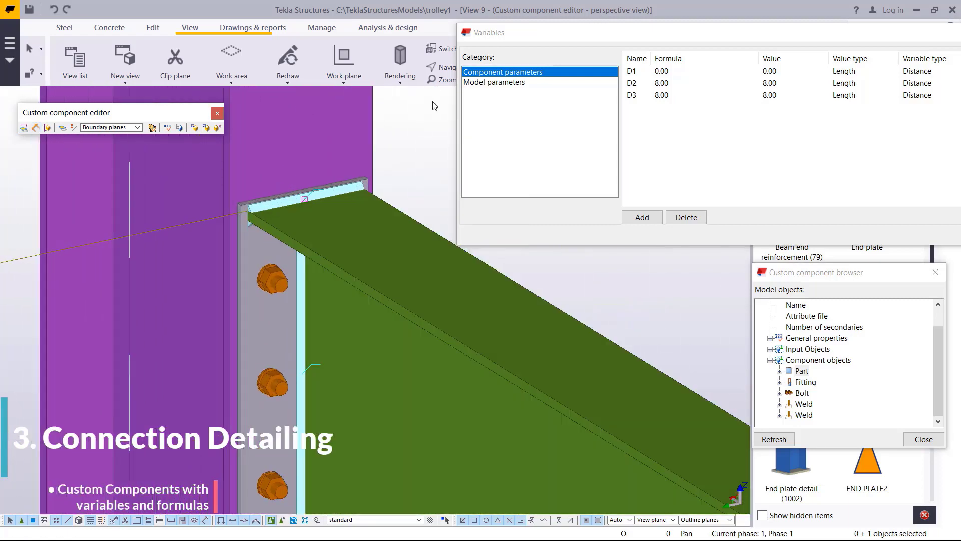
{"action": "left_click", "coordinate": [445, 72]}
{"action": "left_click", "coordinate": [494, 110]}
{"action": "middle_click_drag", "start_coordinate": [381, 236], "coordinate": [366, 245], "text": "ctrl"}
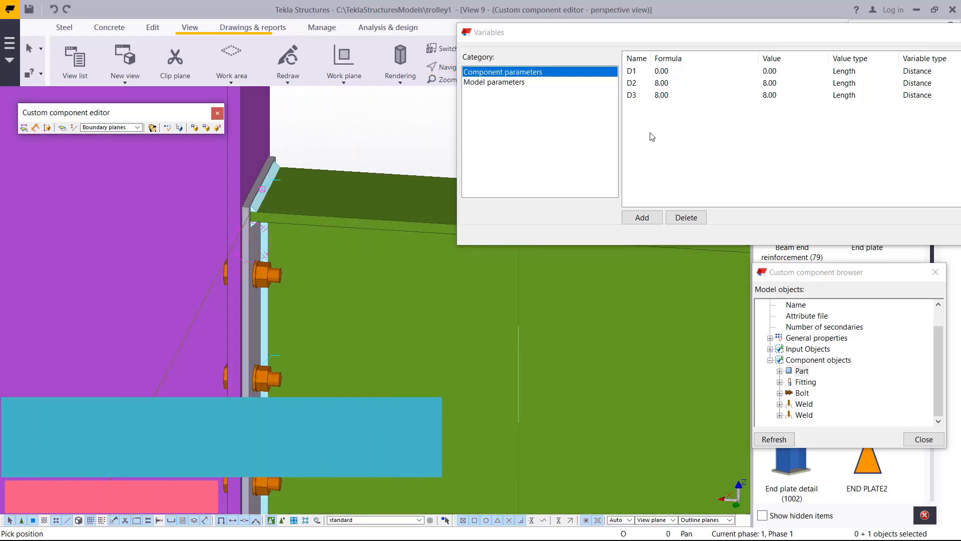
{"action": "left_click", "coordinate": [678, 141]}
{"action": "left_click", "coordinate": [666, 84]}
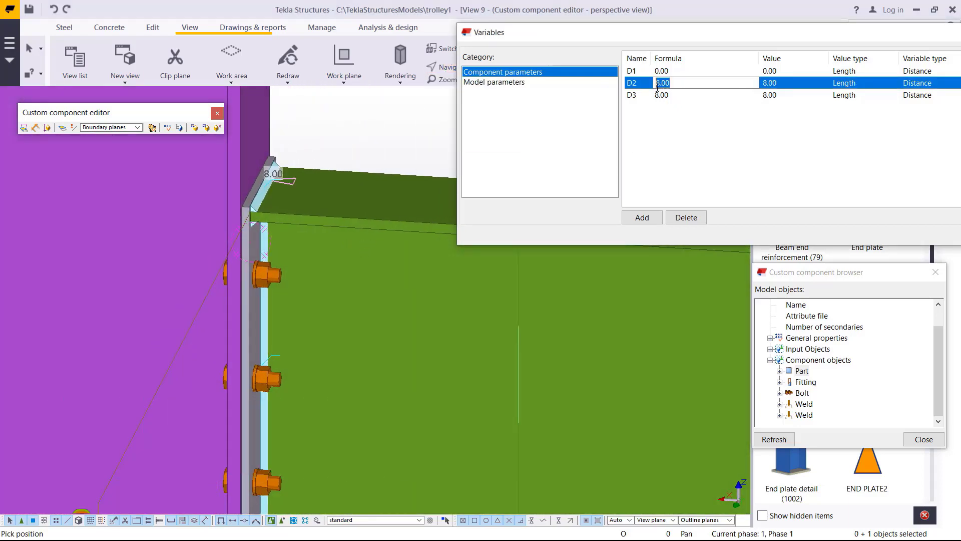
{"action": "left_click", "coordinate": [700, 95]}
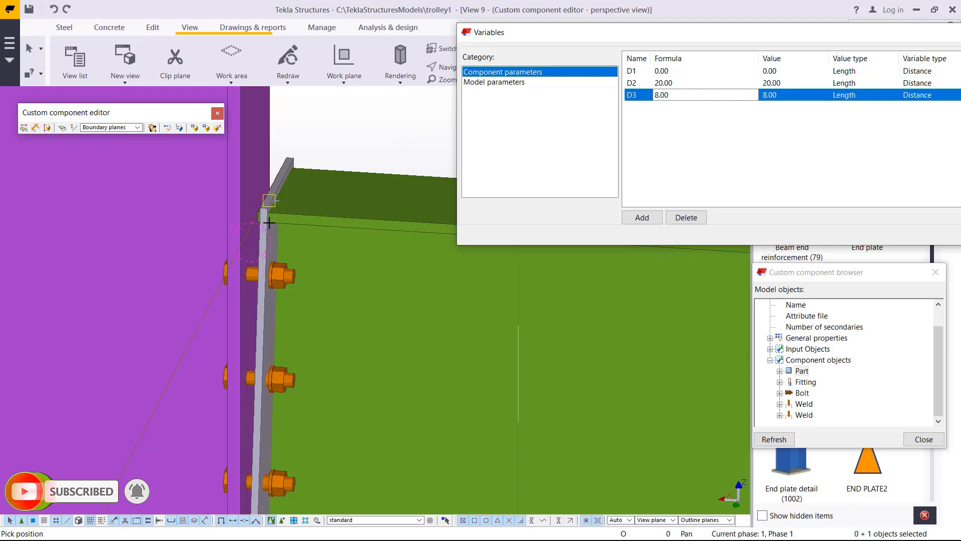
{"action": "right_click", "coordinate": [370, 136]}
{"action": "left_click", "coordinate": [410, 144]}
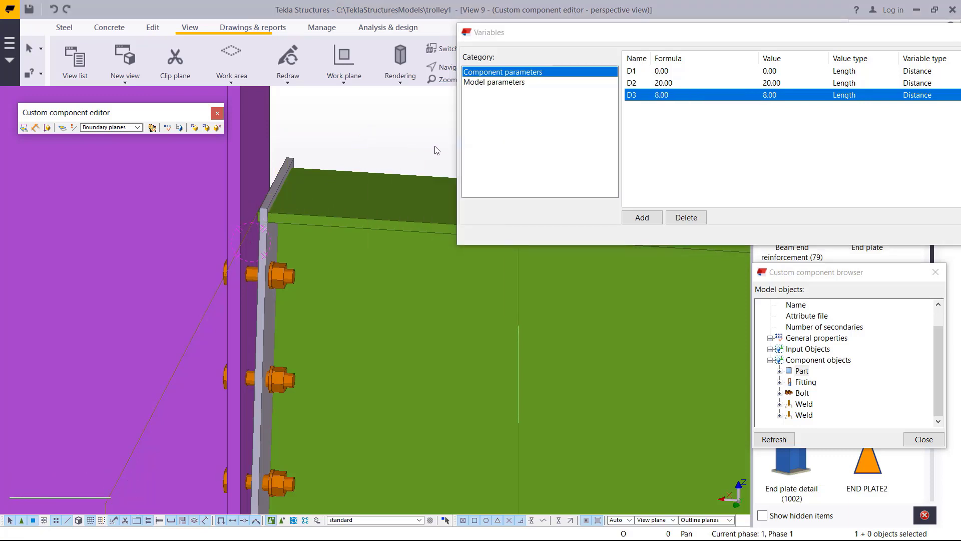
- Set the distance variable D2 back to 8
{"action": "left_click", "coordinate": [666, 84]}
{"action": "left_click", "coordinate": [660, 83]}
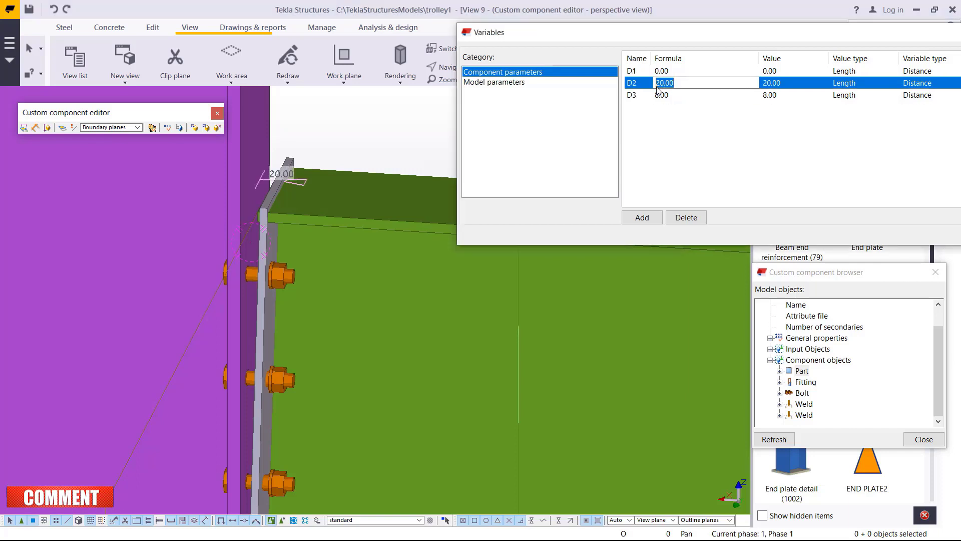
{"action": "left_click", "coordinate": [671, 105]}
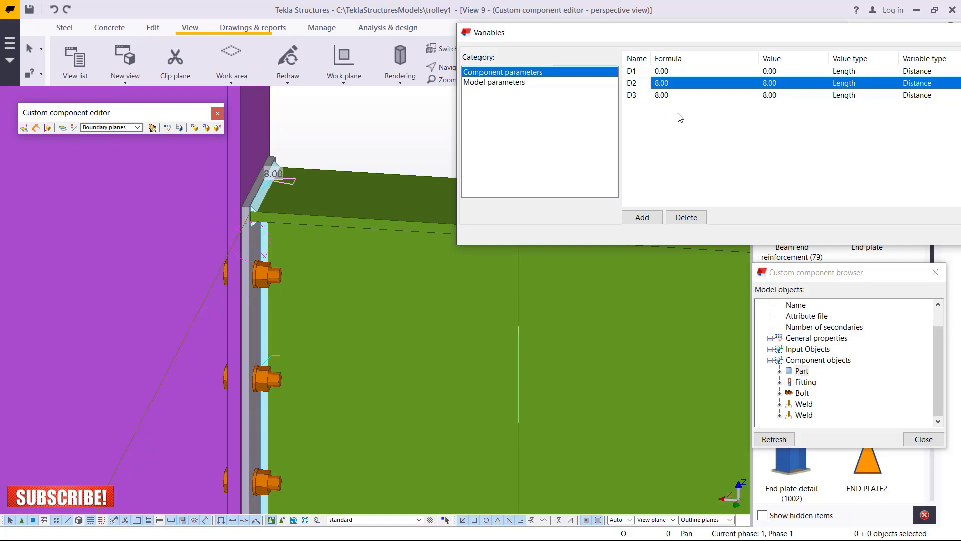
{"action": "left_click", "coordinate": [675, 117]}
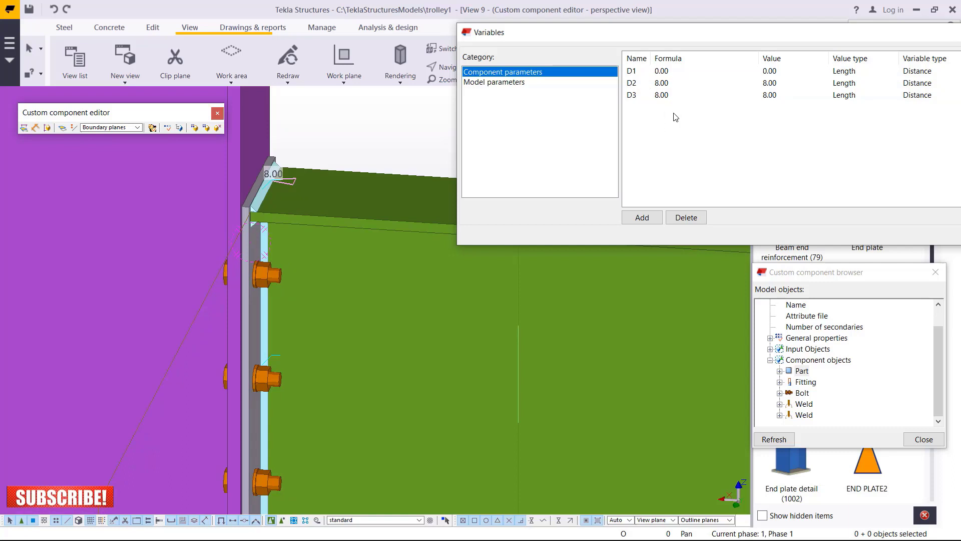
- Add a length parameter variable and link both end plate distances D3 and D2 to it with the formula =P1
{"action": "left_click", "coordinate": [641, 217]}
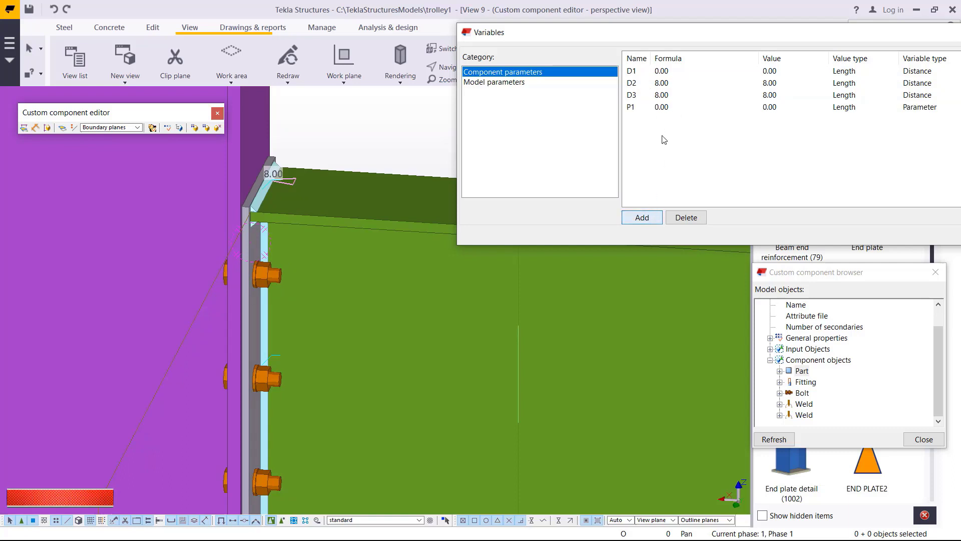
{"action": "left_click", "coordinate": [670, 96]}
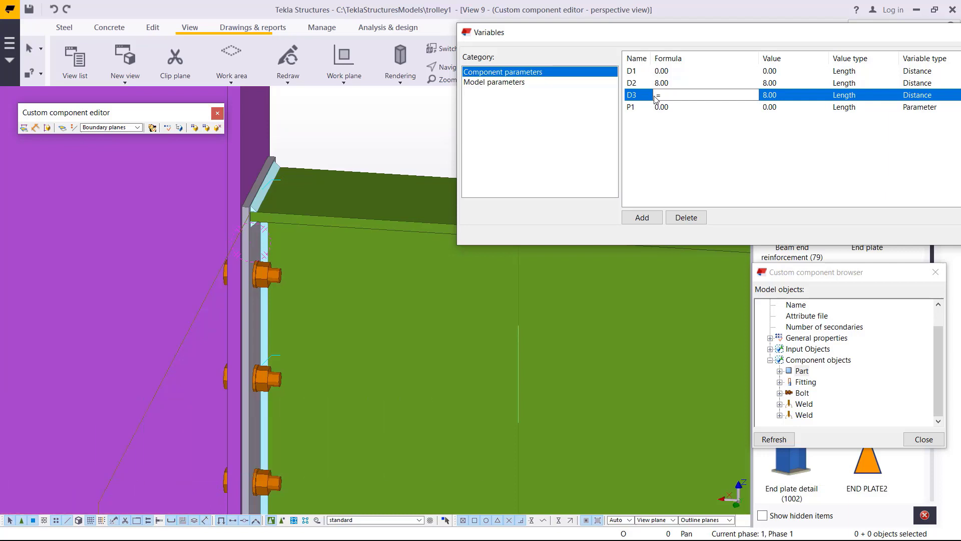
{"action": "type", "text": "=P1"}
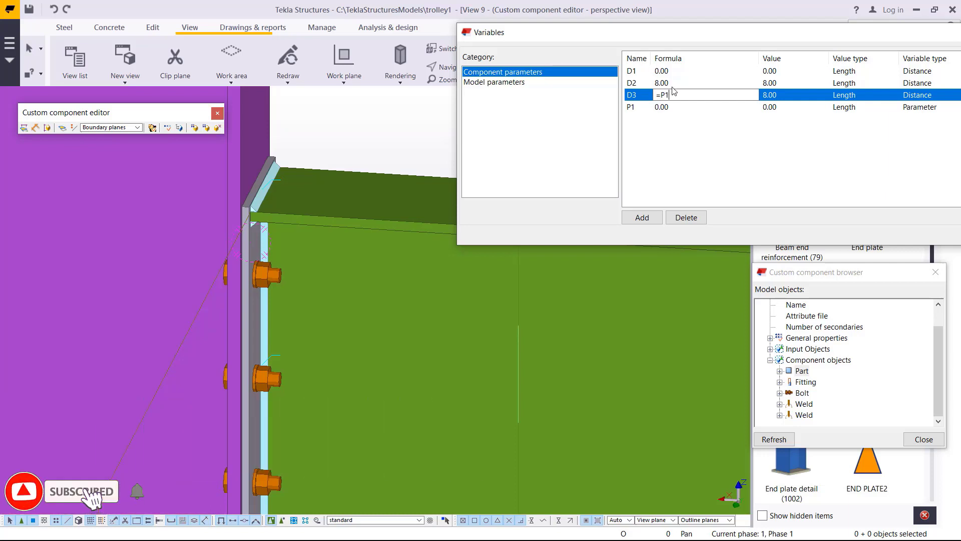
{"action": "left_click", "coordinate": [671, 83]}
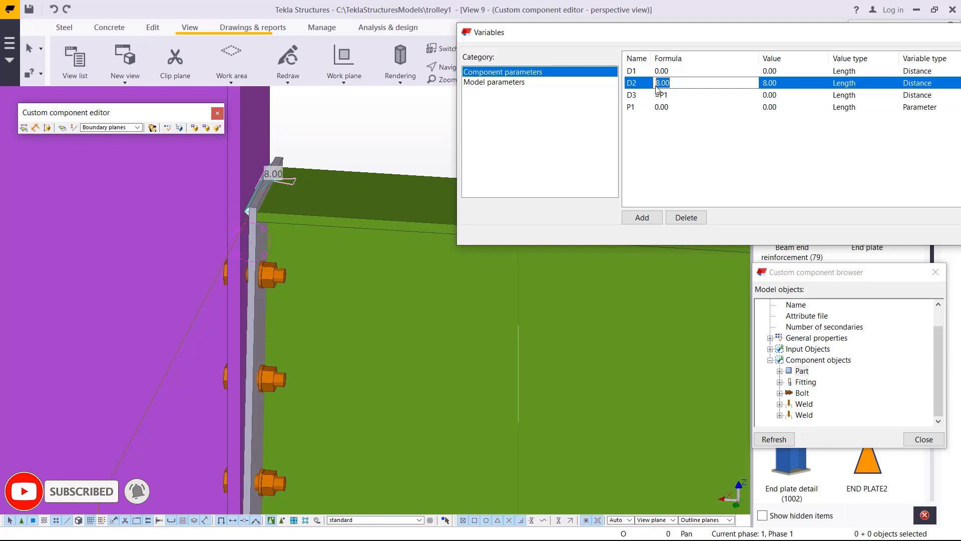
{"action": "type", "text": "=P1"}
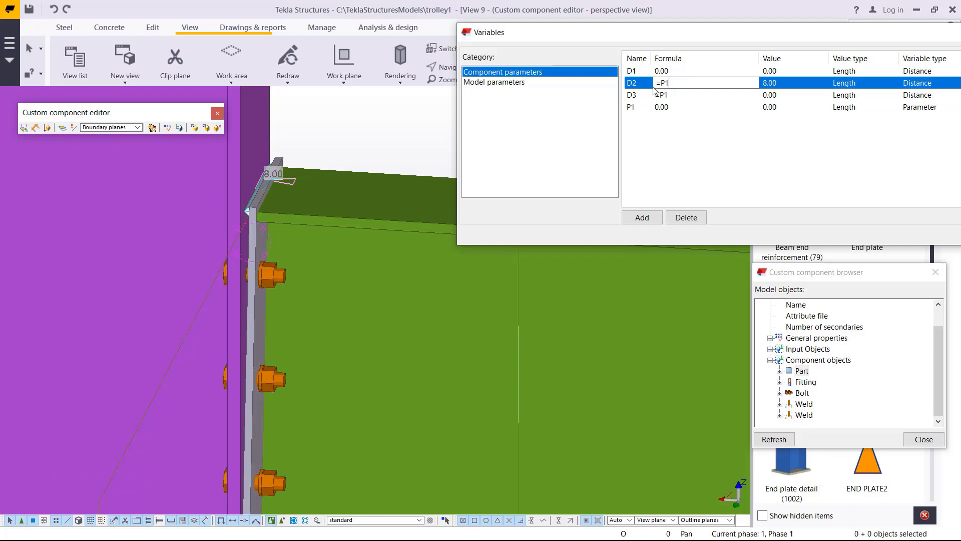
- Set the parameter P1 to 20
{"action": "left_click", "coordinate": [670, 107]}
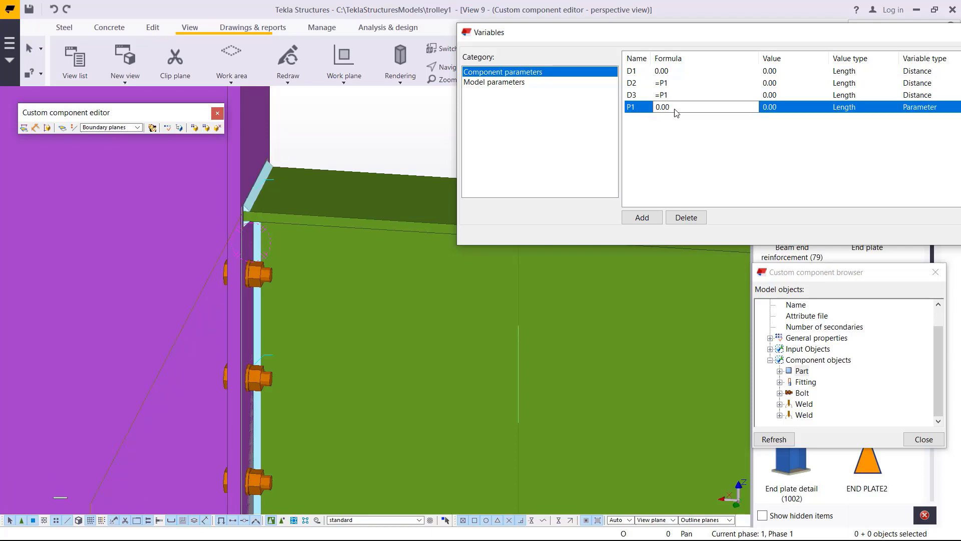
{"action": "left_click_drag", "start_coordinate": [658, 116], "coordinate": [655, 117]}
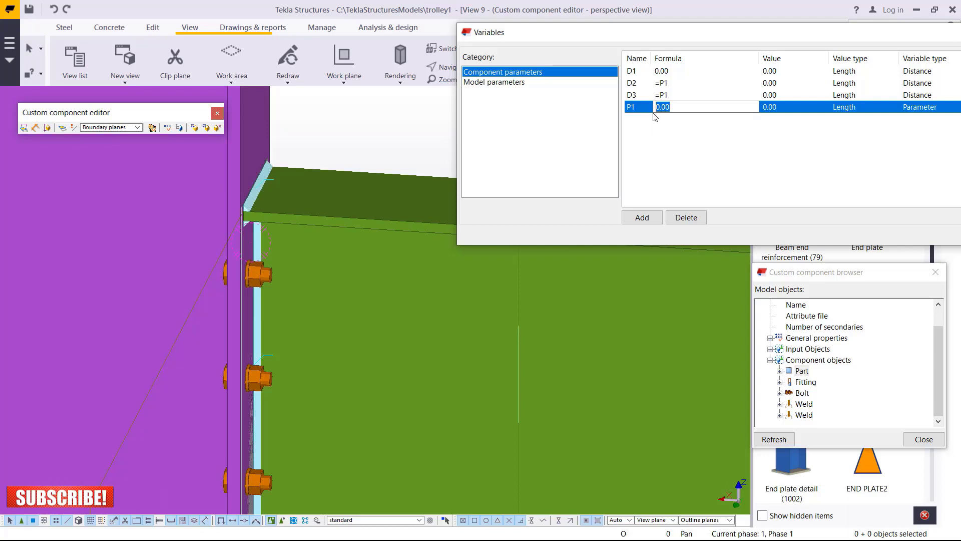
{"action": "key", "text": "Return"}
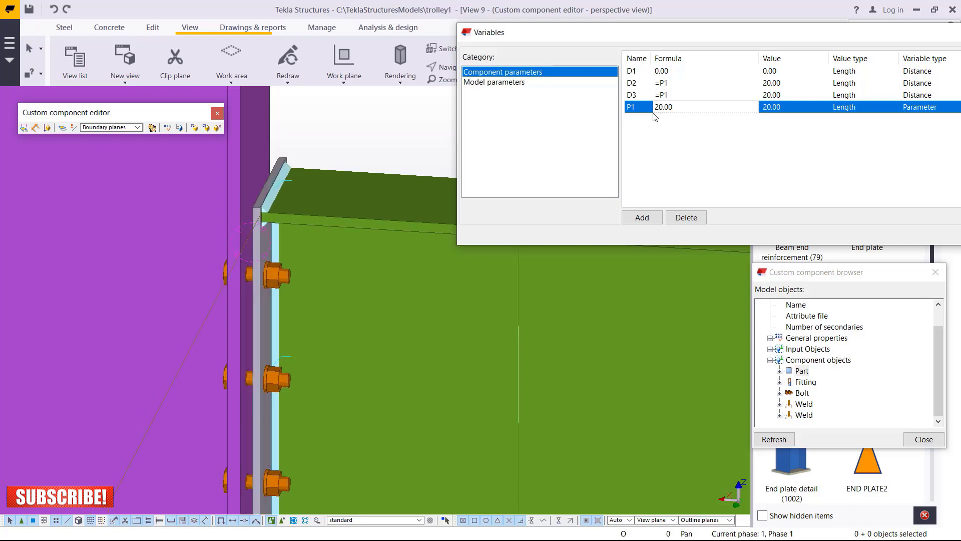
{"action": "left_click", "coordinate": [443, 74]}
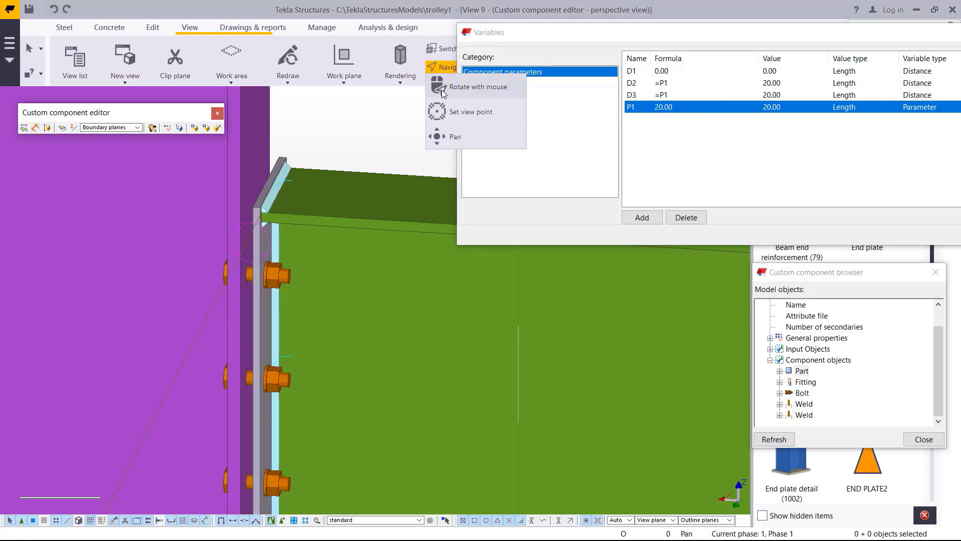
- Examine the end plate's upper edge and its offset from the beam flange from different view angles
{"action": "left_click", "coordinate": [458, 91]}
{"action": "left_click_drag", "start_coordinate": [270, 251], "coordinate": [321, 240]}
{"action": "scroll", "coordinate": [321, 239], "scroll_direction": "down", "scroll_amount": 5}
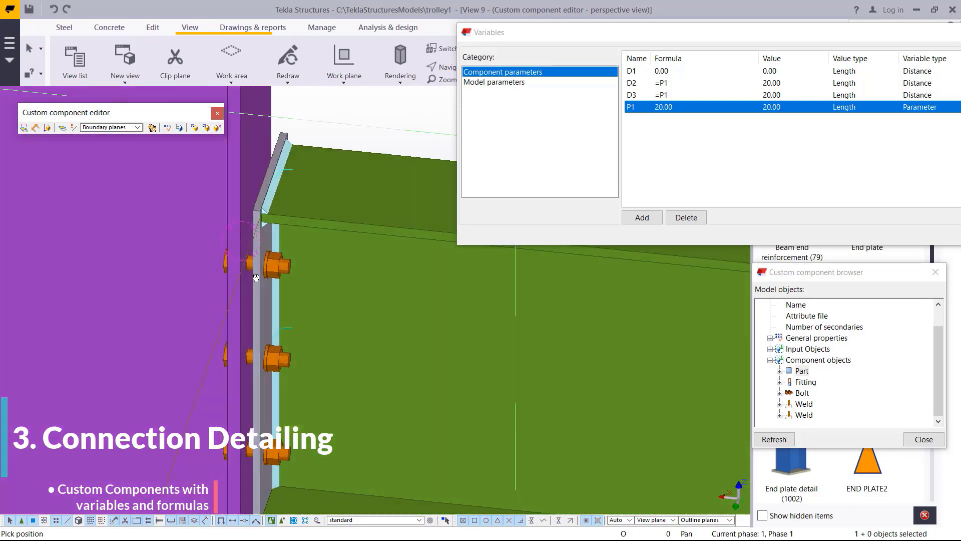
{"action": "scroll", "coordinate": [336, 221], "scroll_direction": "up", "scroll_amount": 5}
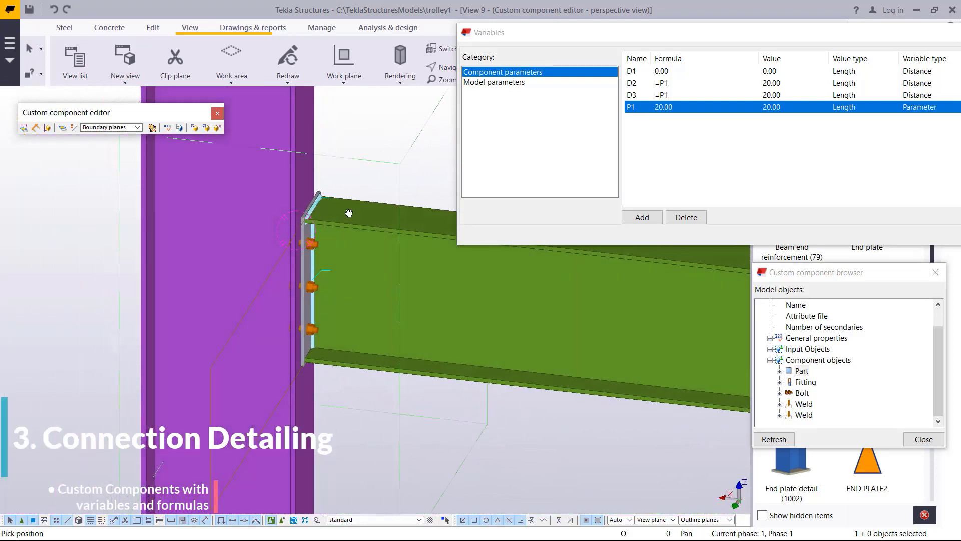
{"action": "right_click", "coordinate": [332, 147]}
{"action": "left_click", "coordinate": [363, 152]}
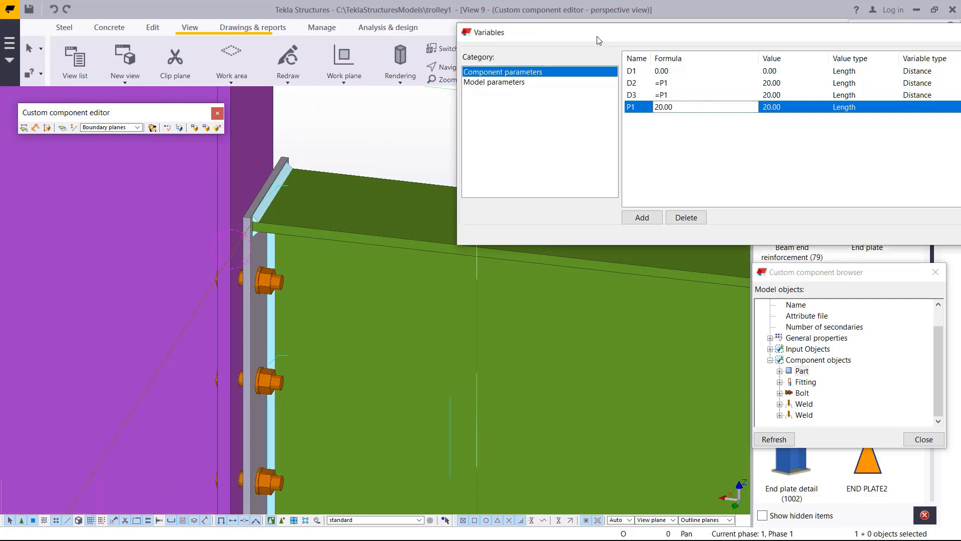
{"action": "left_click_drag", "start_coordinate": [586, 34], "coordinate": [551, 40]}
{"action": "scroll", "coordinate": [294, 218], "scroll_direction": "up", "scroll_amount": 2}
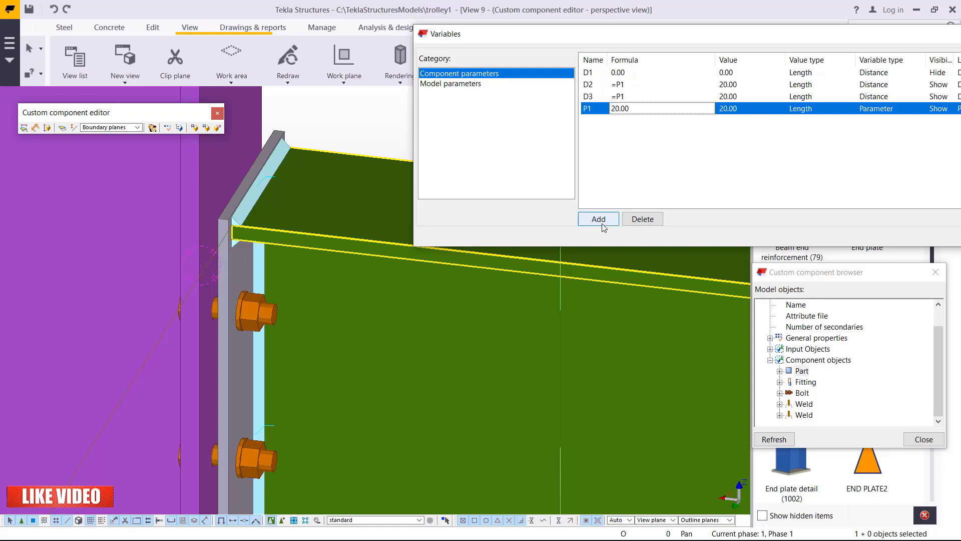
- Add three more length parameter variables below P1 in the component's variable list
{"action": "left_click_drag", "start_coordinate": [705, 36], "coordinate": [598, 15]}
{"action": "left_click", "coordinate": [493, 198]}
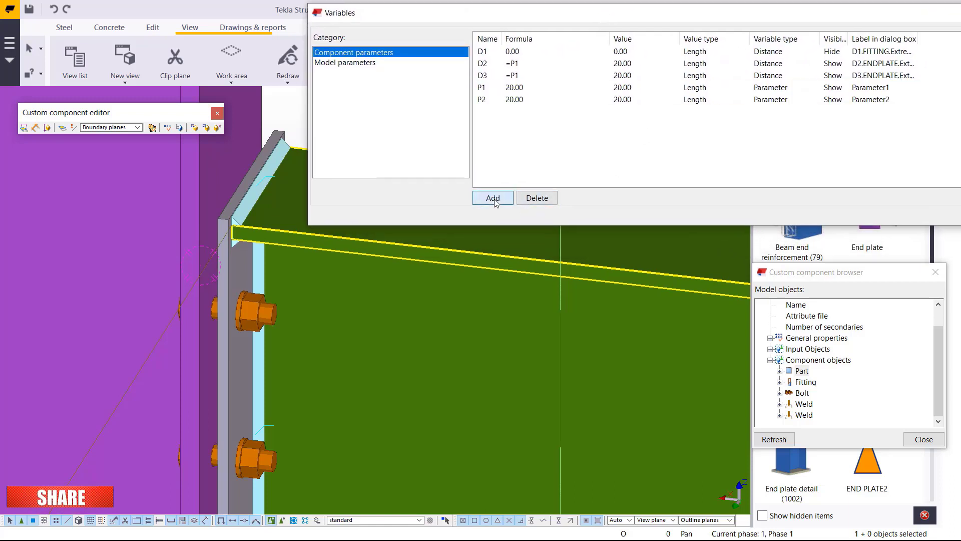
{"action": "left_click", "coordinate": [493, 197]}
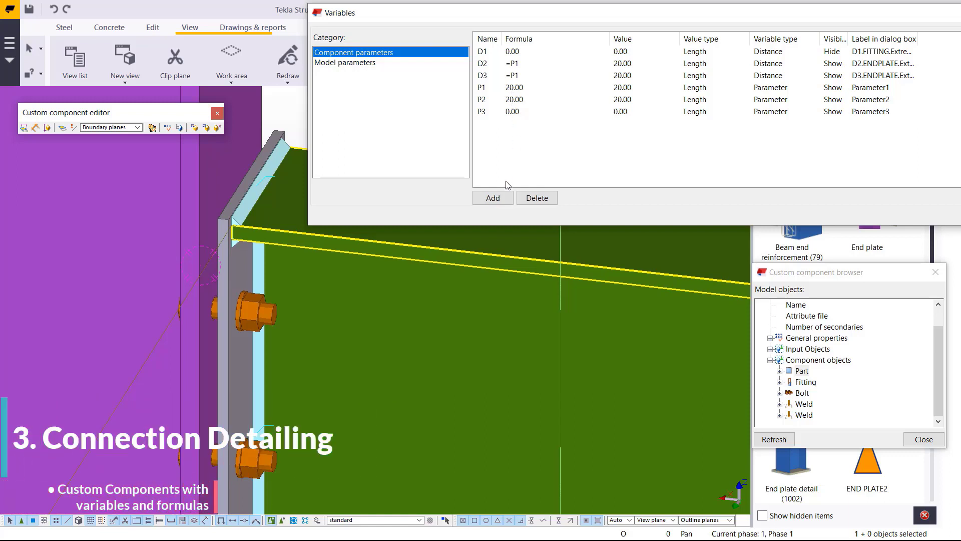
{"action": "left_click", "coordinate": [493, 199]}
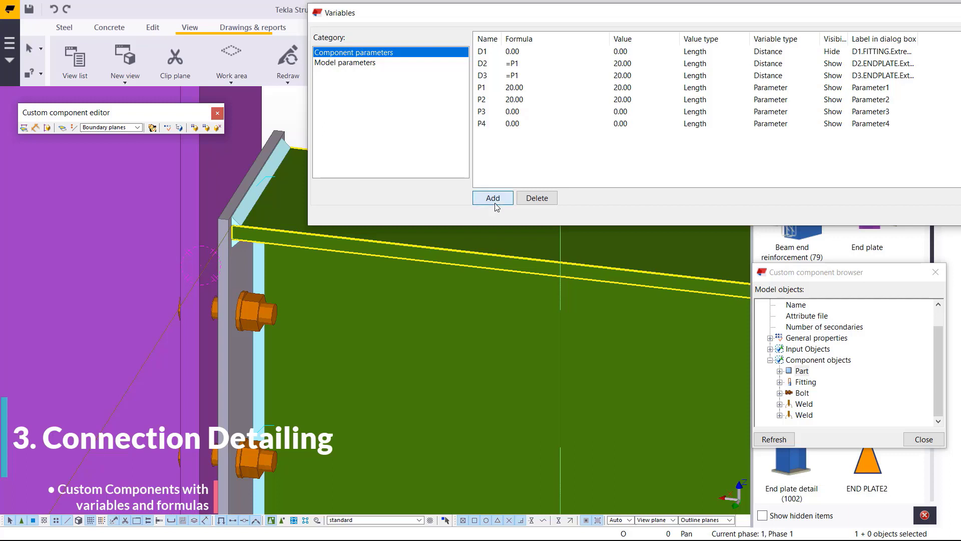
- Label the parameter variable P4 as Plate profile
{"action": "left_click", "coordinate": [871, 124]}
{"action": "left_click_drag", "start_coordinate": [891, 123], "coordinate": [860, 124]}
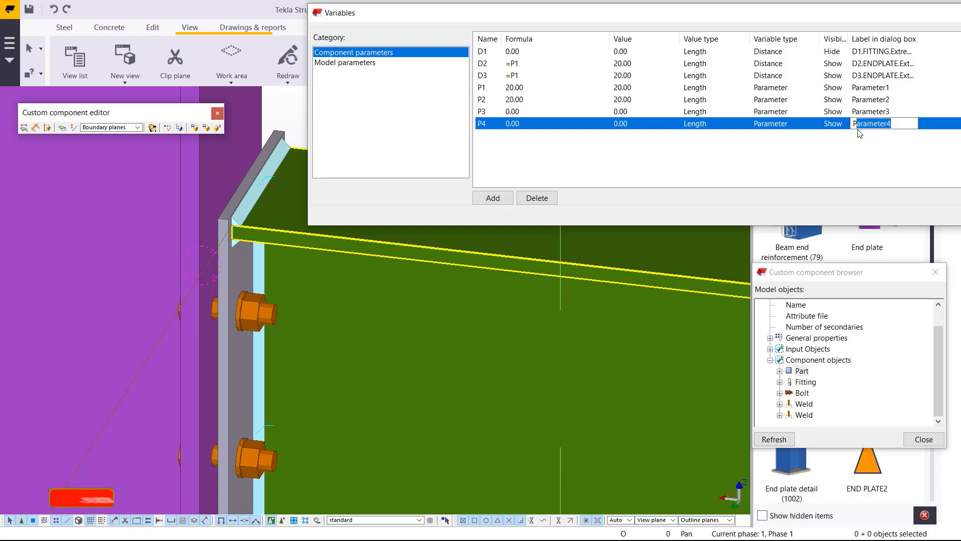
{"action": "type", "text": "RO"}
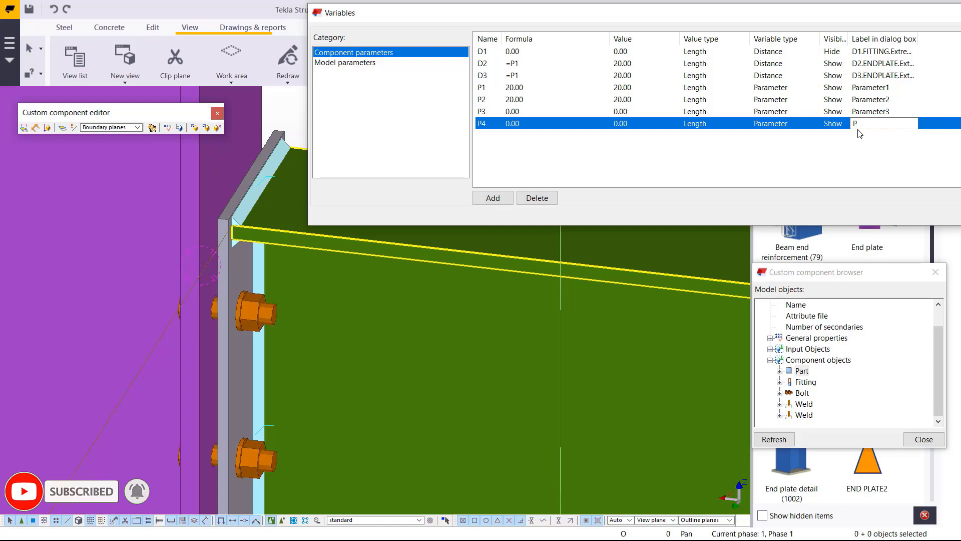
{"action": "type", "text": "te"}
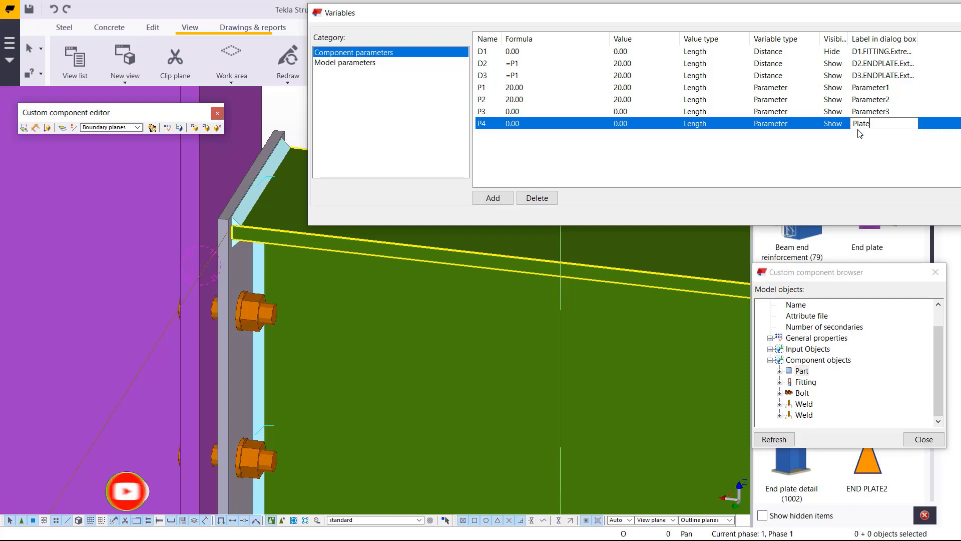
{"action": "type", "text": " pr"}
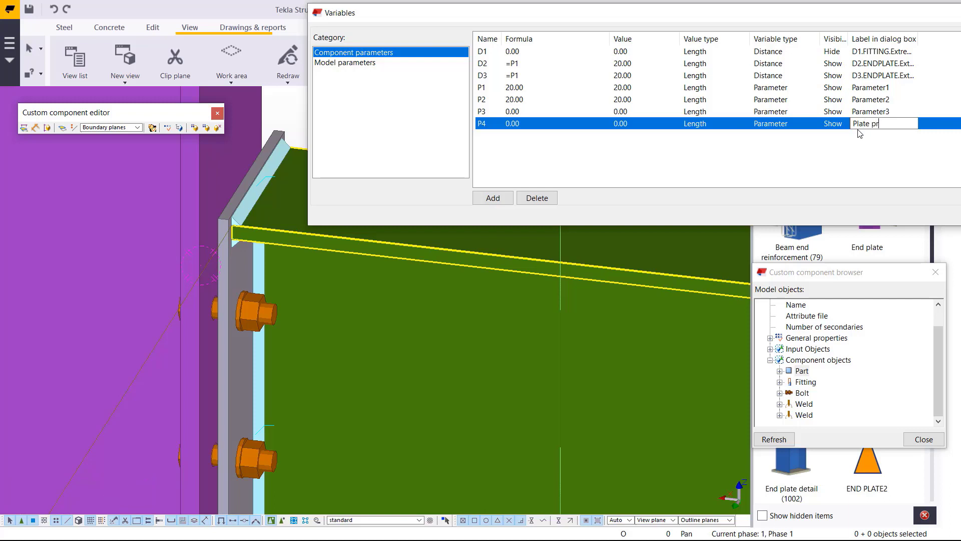
{"action": "type", "text": "ofile"}
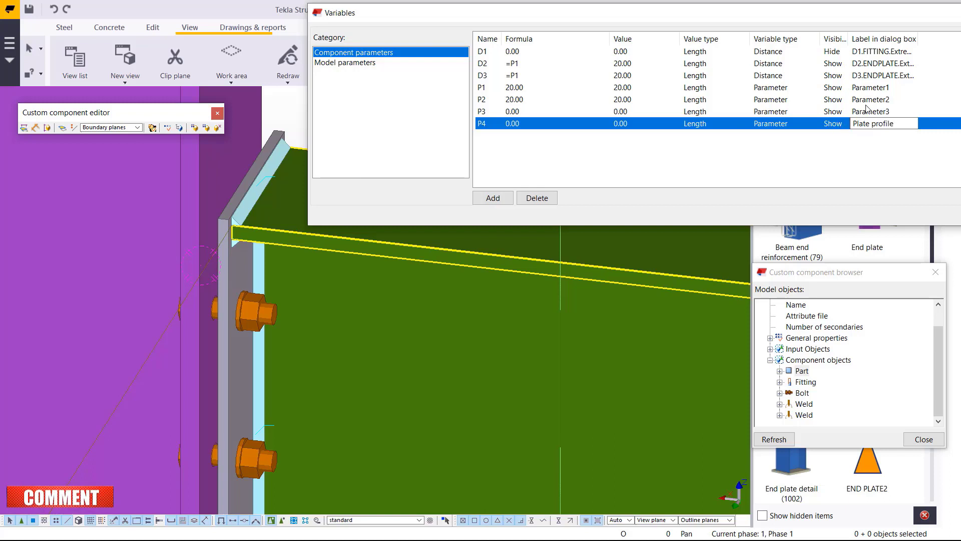
- Change the value type of the Plate profile parameter P4 to Profile
{"action": "left_click", "coordinate": [876, 114]}
{"action": "left_click_drag", "start_coordinate": [897, 112], "coordinate": [858, 118]}
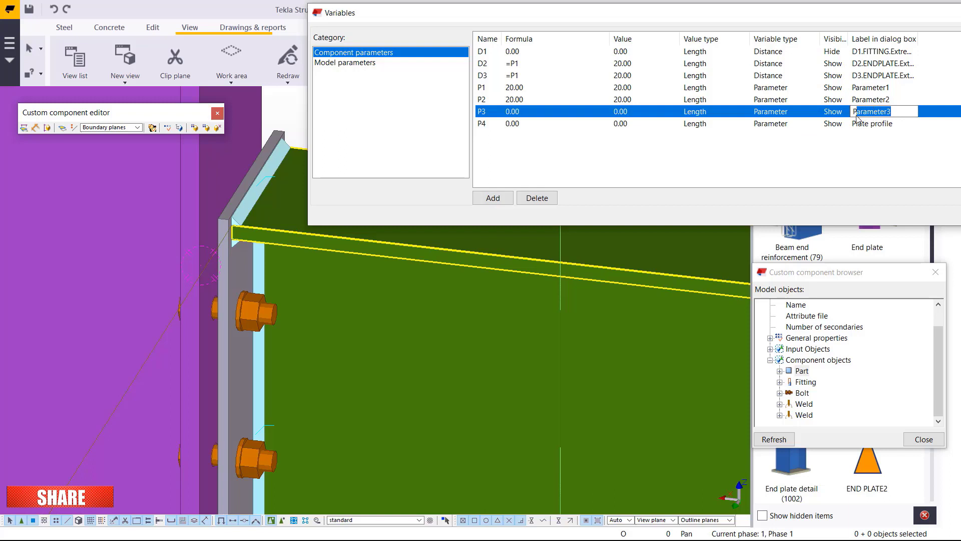
{"action": "left_click", "coordinate": [885, 126]}
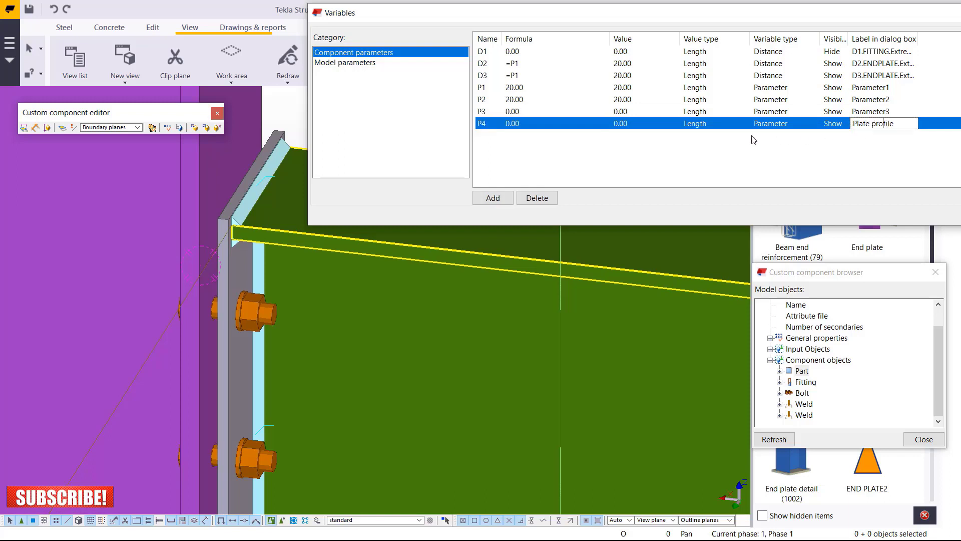
{"action": "left_click", "coordinate": [699, 126]}
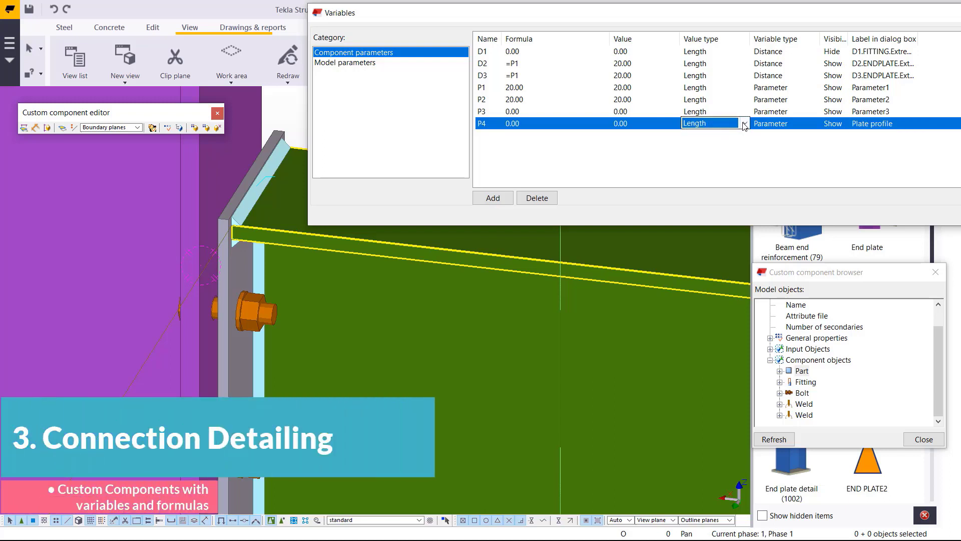
{"action": "left_click", "coordinate": [743, 125]}
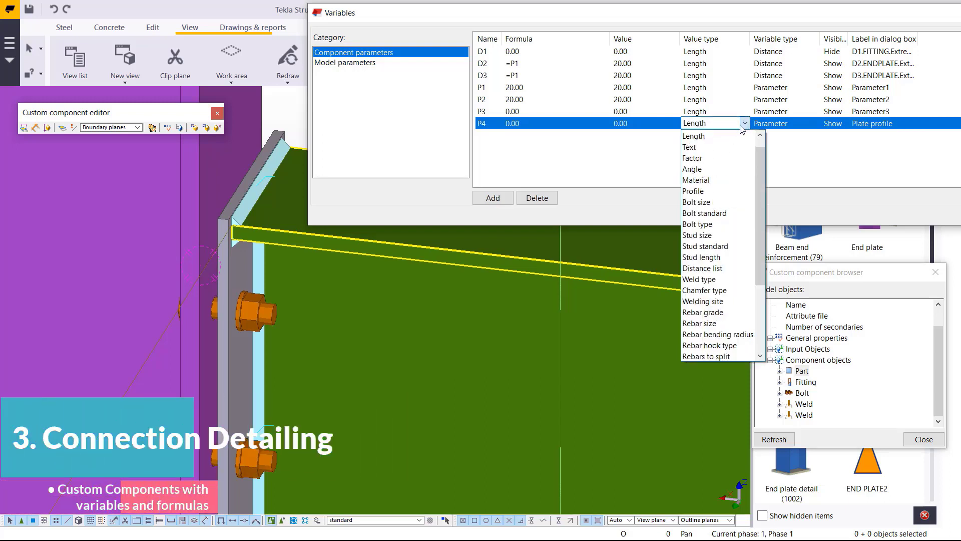
{"action": "left_click", "coordinate": [721, 191]}
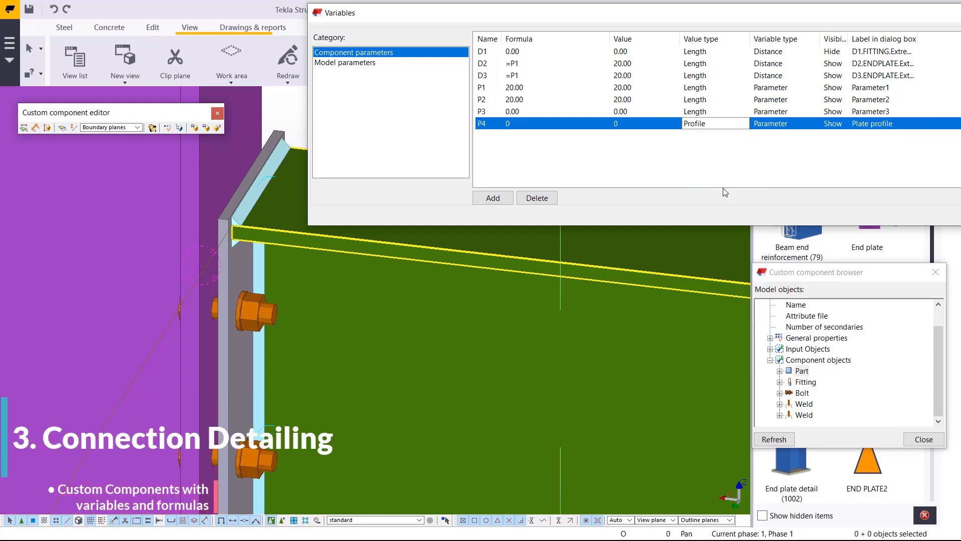
- Set the parameter P3 to 160 and label it Plate width
{"action": "left_click", "coordinate": [525, 112]}
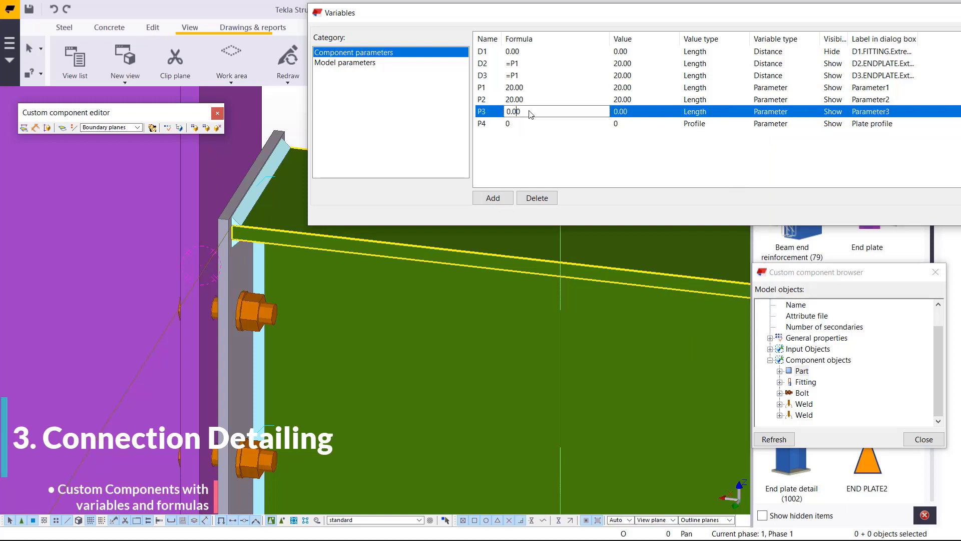
{"action": "left_click", "coordinate": [508, 114]}
{"action": "type", "text": "160"}
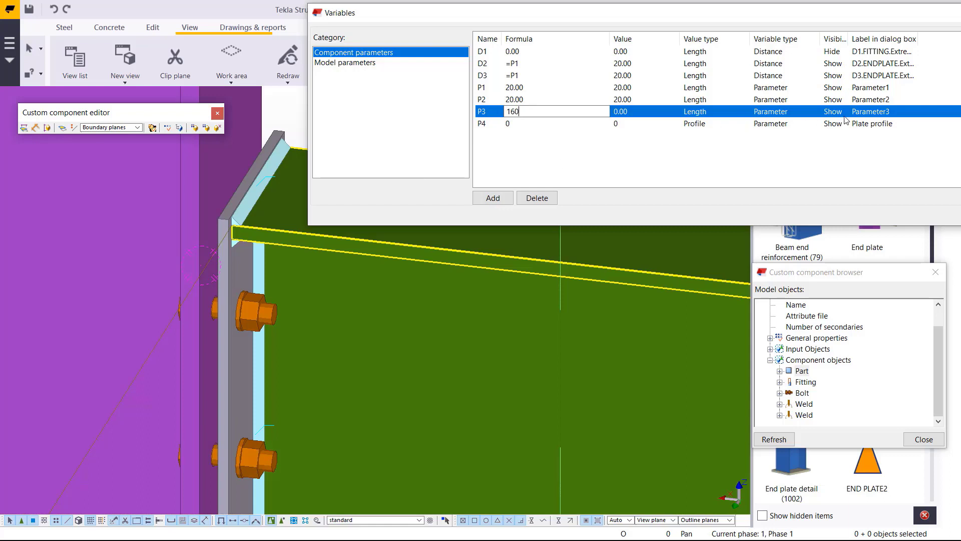
{"action": "left_click", "coordinate": [877, 111]}
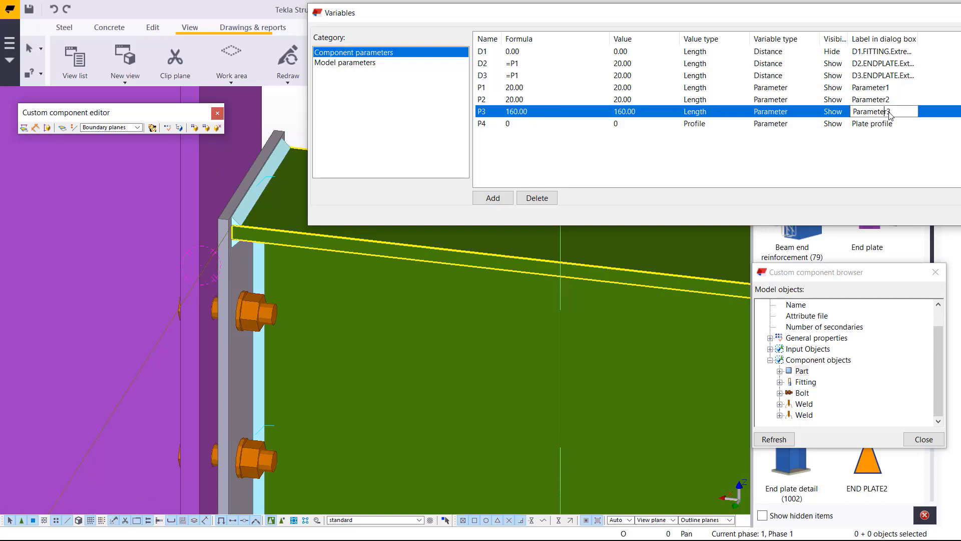
{"action": "key", "text": "shift+End"}
{"action": "left_click_drag", "start_coordinate": [876, 114], "coordinate": [858, 120]}
{"action": "type", "text": "la"}
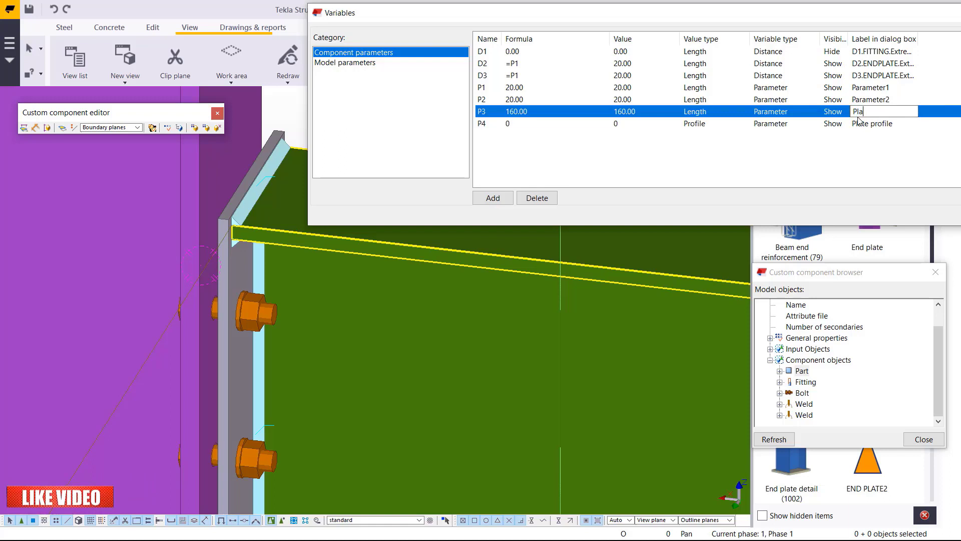
{"action": "type", "text": "te "}
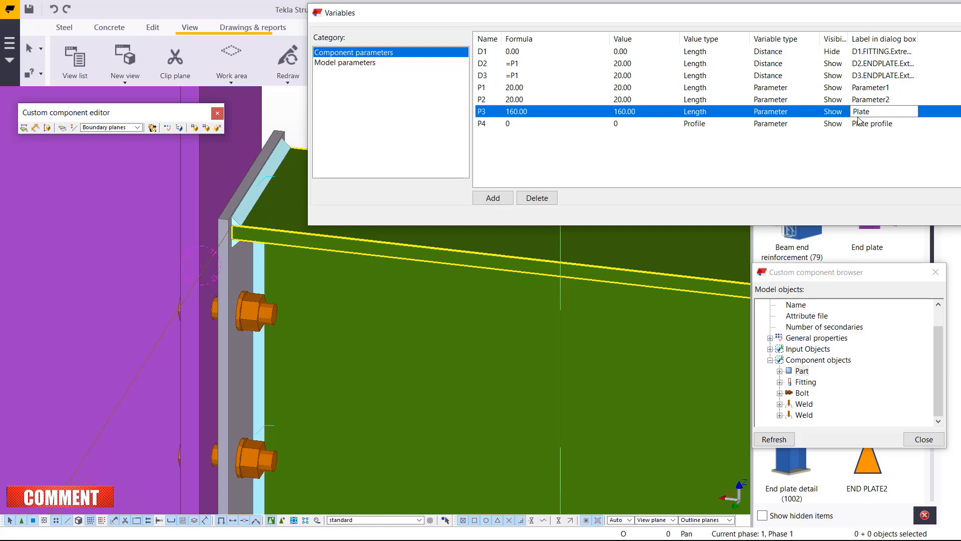
{"action": "type", "text": "width"}
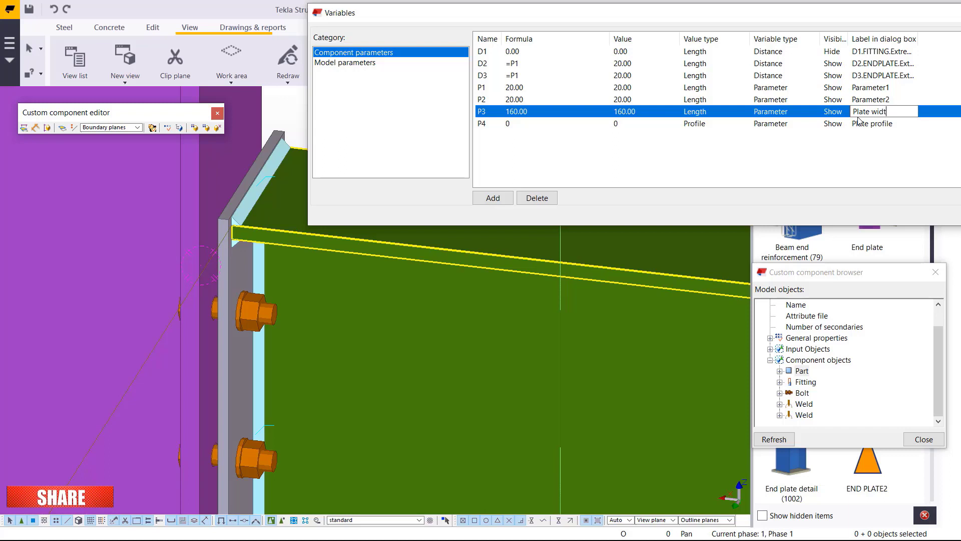
- Label the parameter variable P2 as Plate thickness
{"action": "left_click", "coordinate": [886, 99]}
{"action": "left_click_drag", "start_coordinate": [892, 99], "coordinate": [859, 106]}
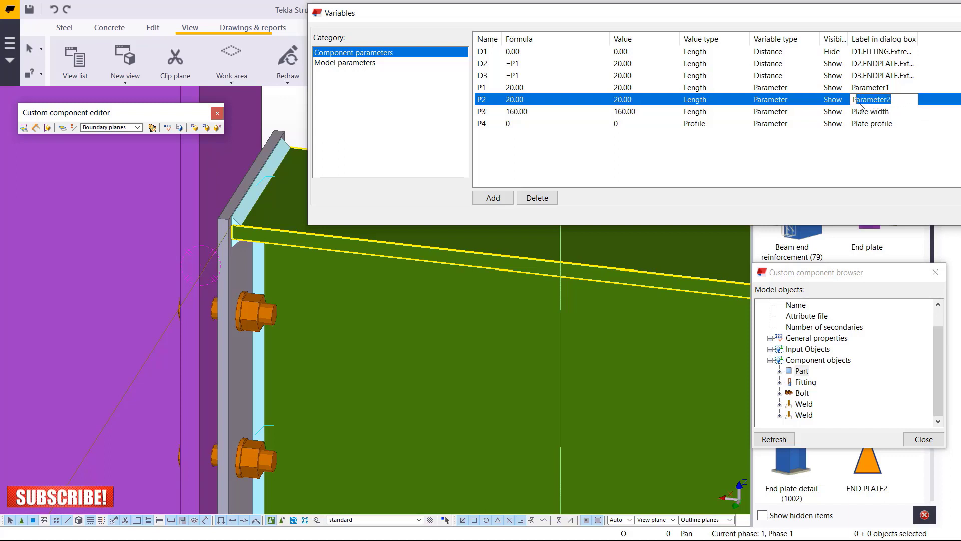
{"action": "type", "text": "late"}
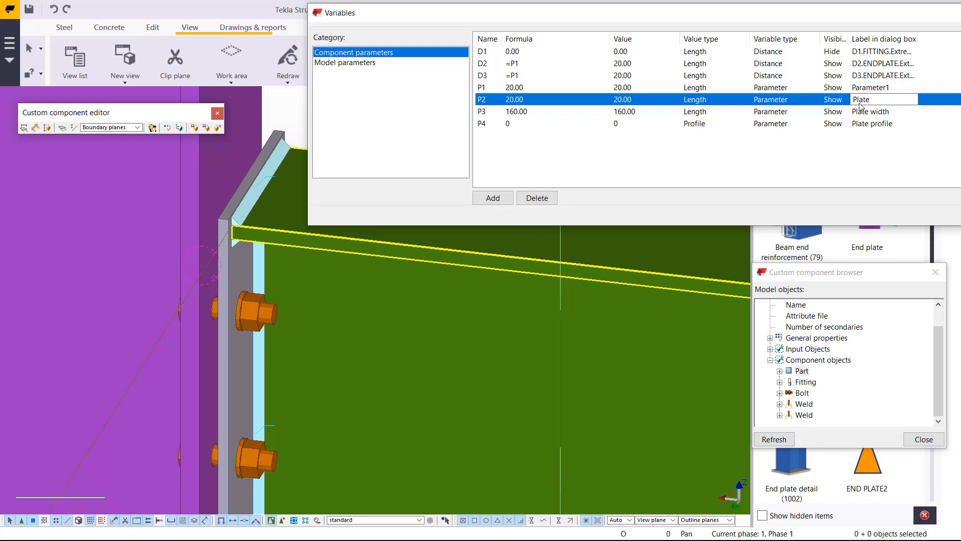
{"action": "type", "text": " thic"}
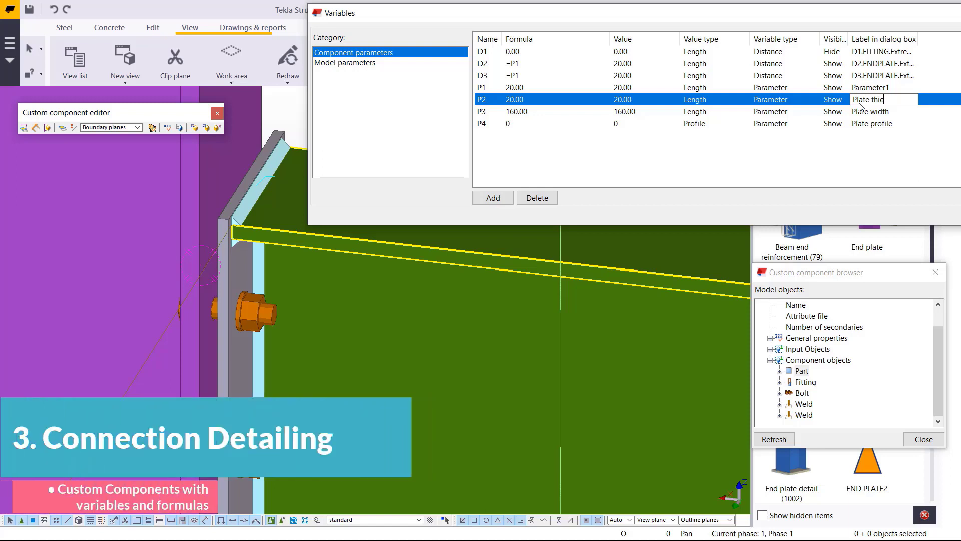
{"action": "type", "text": "kness"}
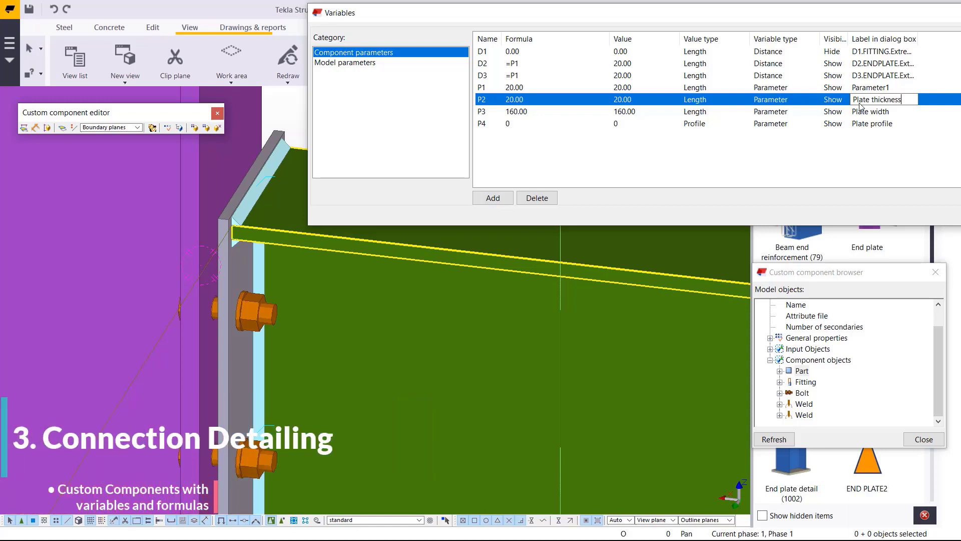
- Set the visibility of the Plate profile parameter P4 to Hide
{"action": "left_click", "coordinate": [872, 125]}
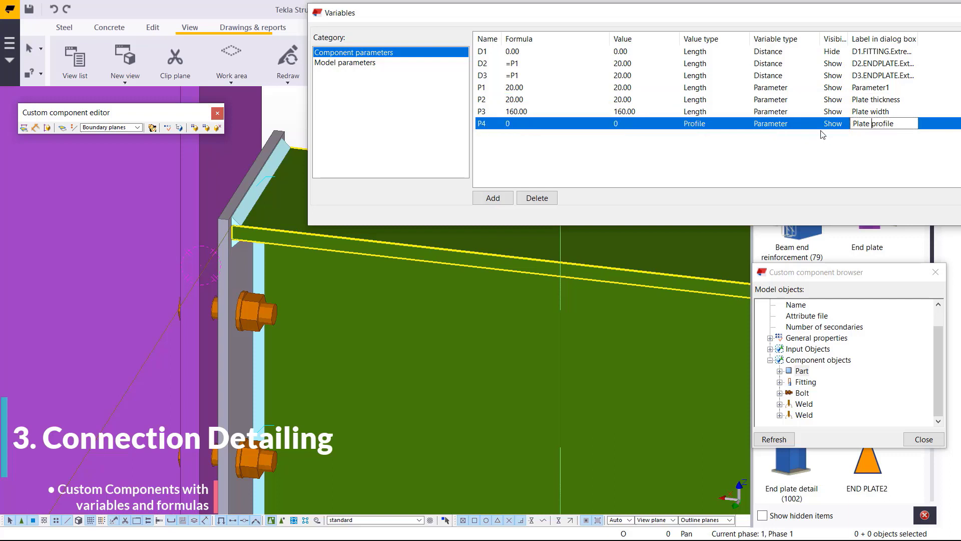
{"action": "left_click", "coordinate": [834, 124]}
{"action": "left_click", "coordinate": [841, 124]}
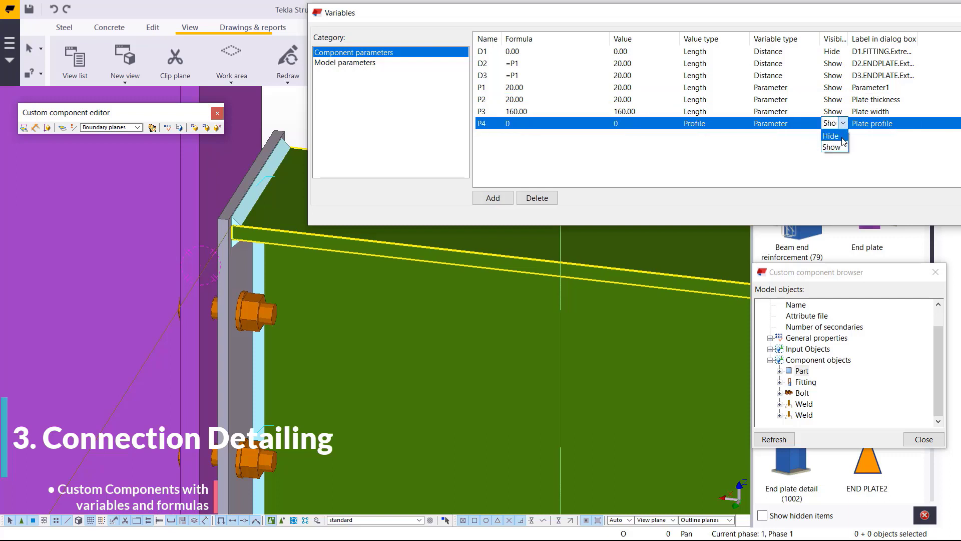
{"action": "left_click", "coordinate": [832, 148]}
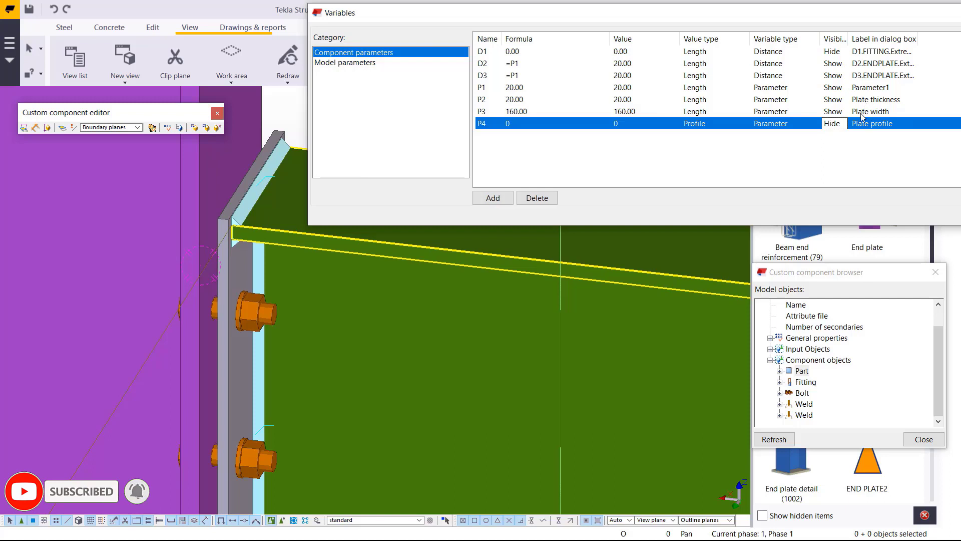
- Set the formula of the Plate profile parameter P4 to ="PLT"+int(P2)+"*"+int(P3)
{"action": "left_click", "coordinate": [508, 127]}
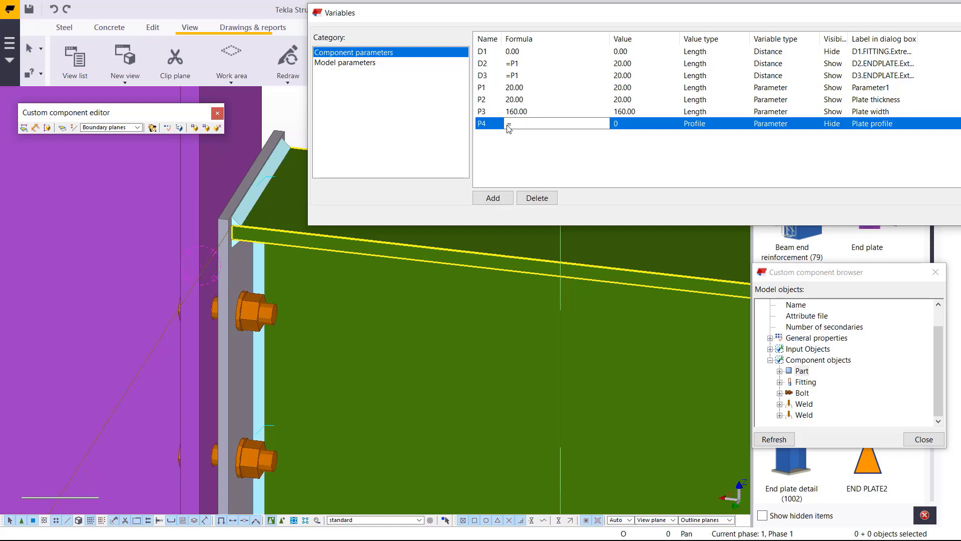
{"action": "type", "text": "=\""}
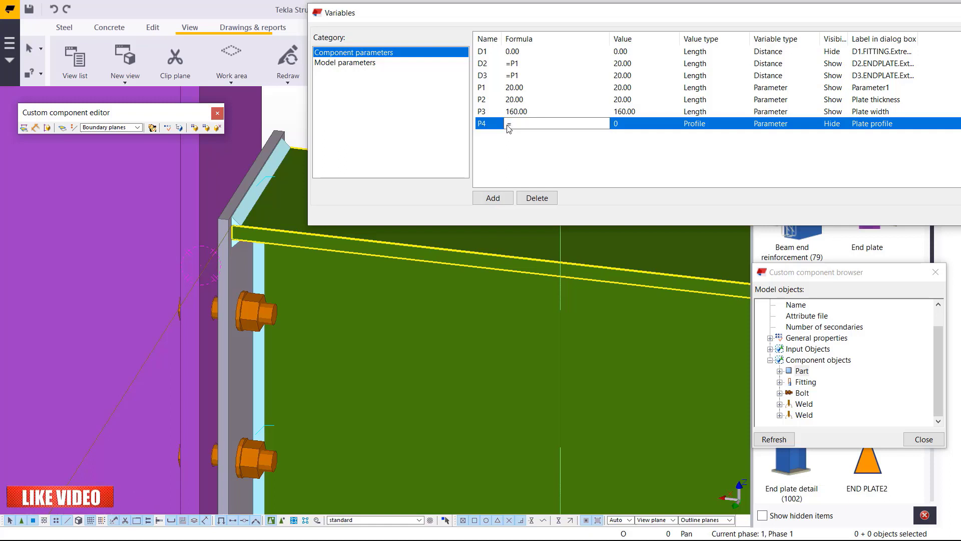
{"action": "type", "text": "\""}
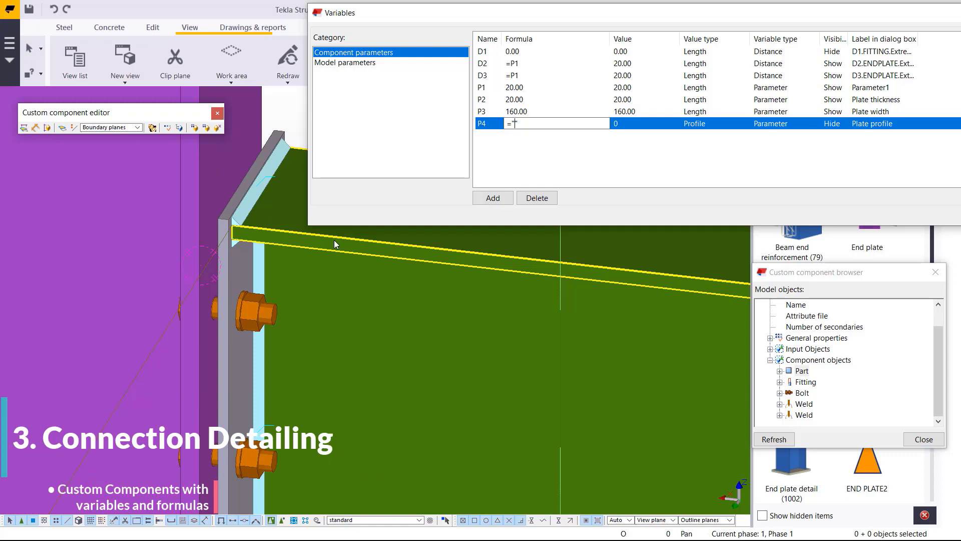
{"action": "type", "text": "PLT\""}
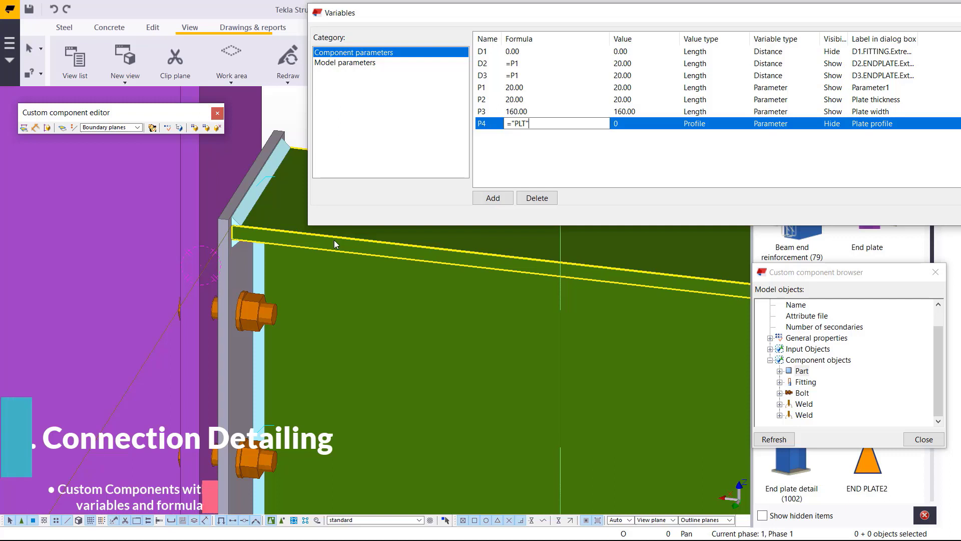
{"action": "type", "text": "+"}
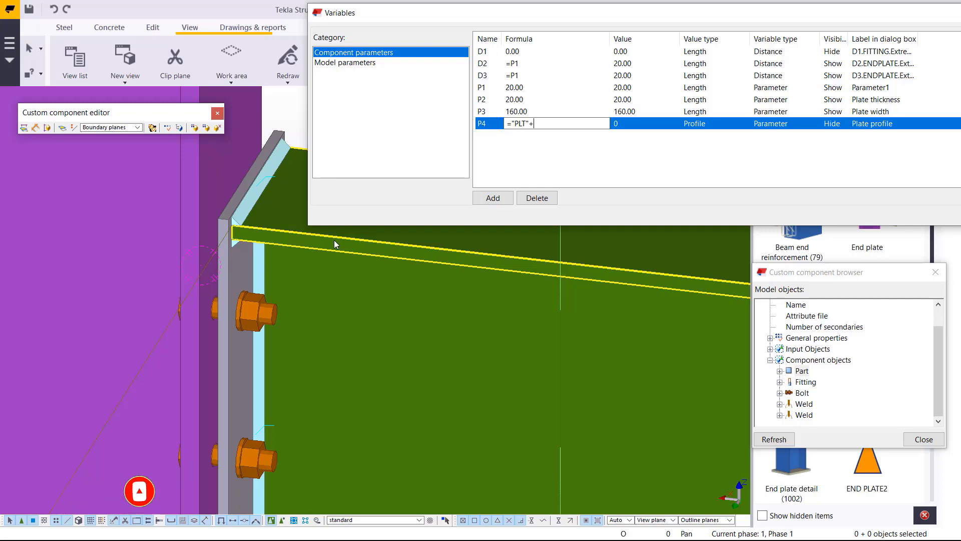
{"action": "type", "text": "int"}
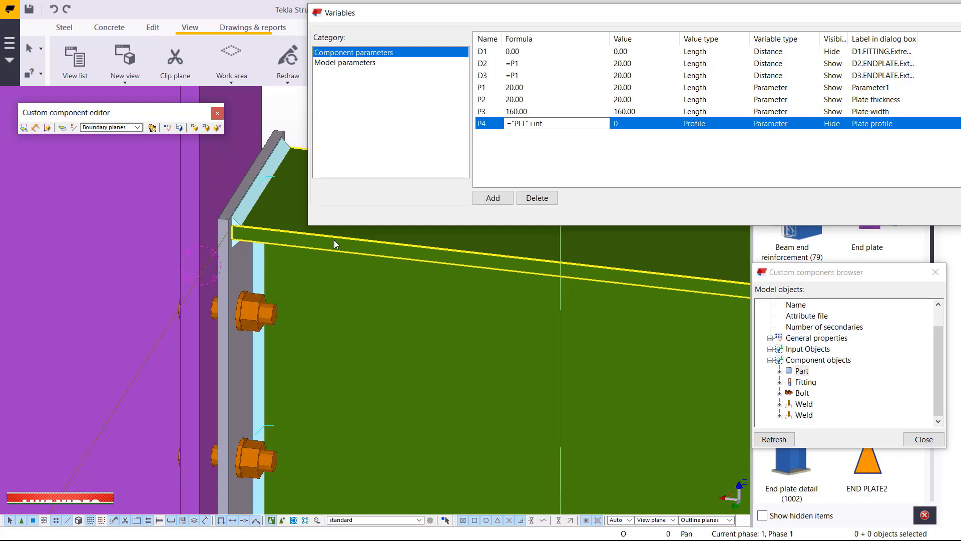
{"action": "type", "text": "("}
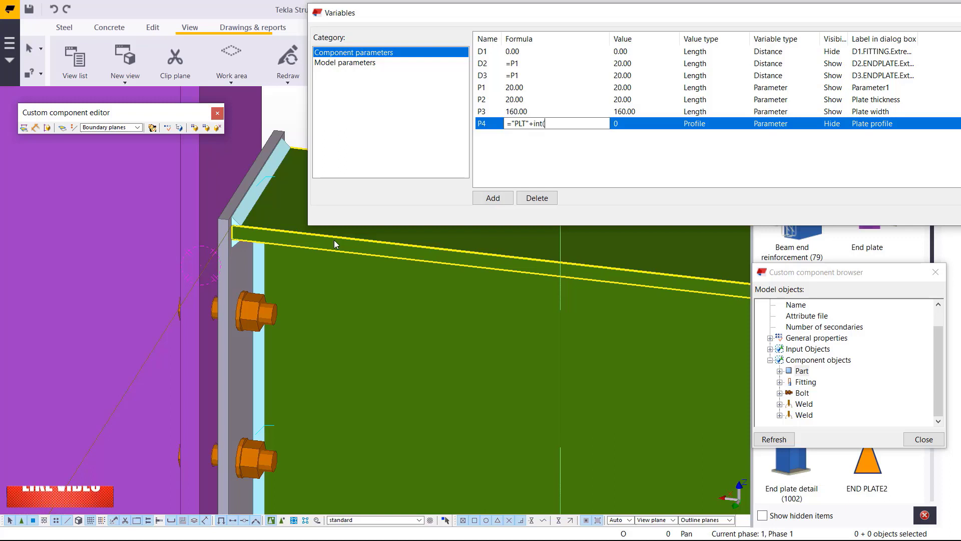
{"action": "type", "text": "P2"}
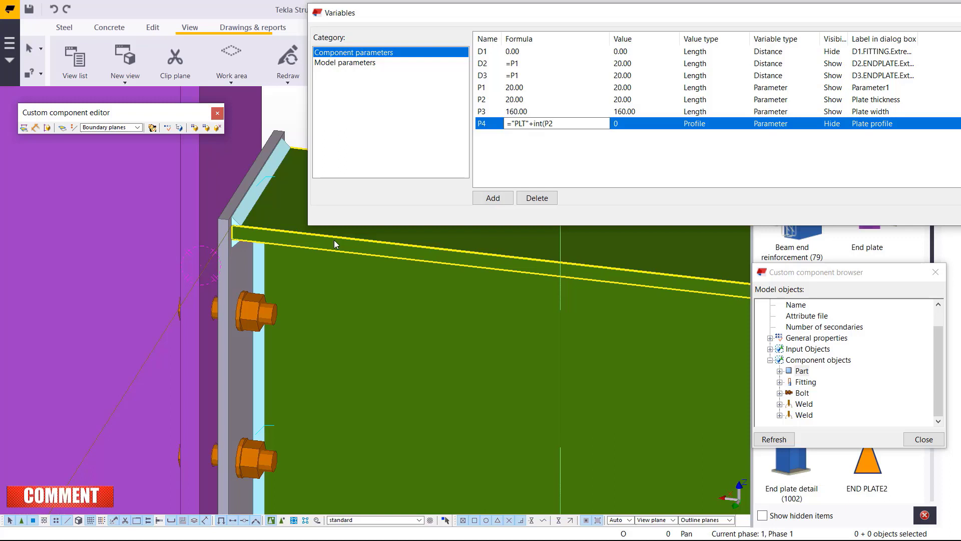
{"action": "type", "text": ")"}
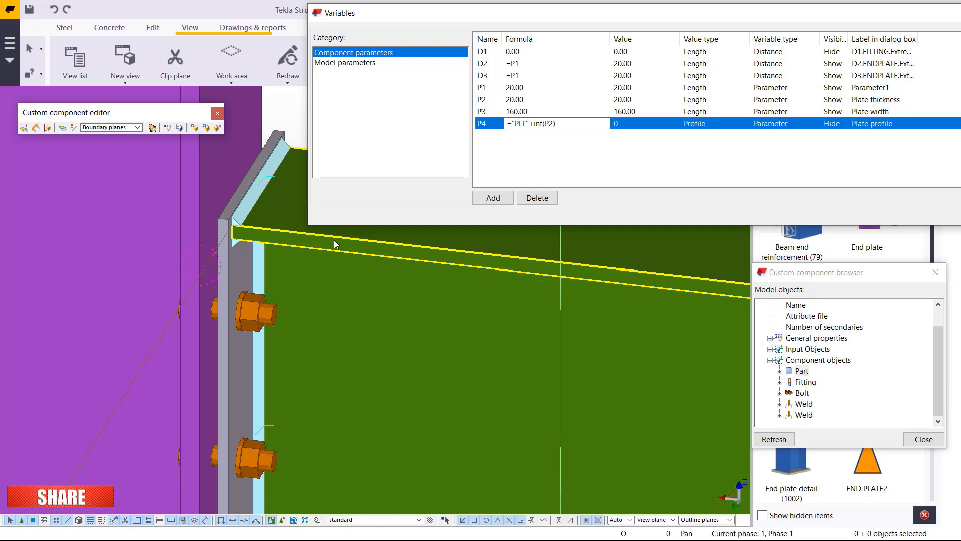
{"action": "type", "text": "+"}
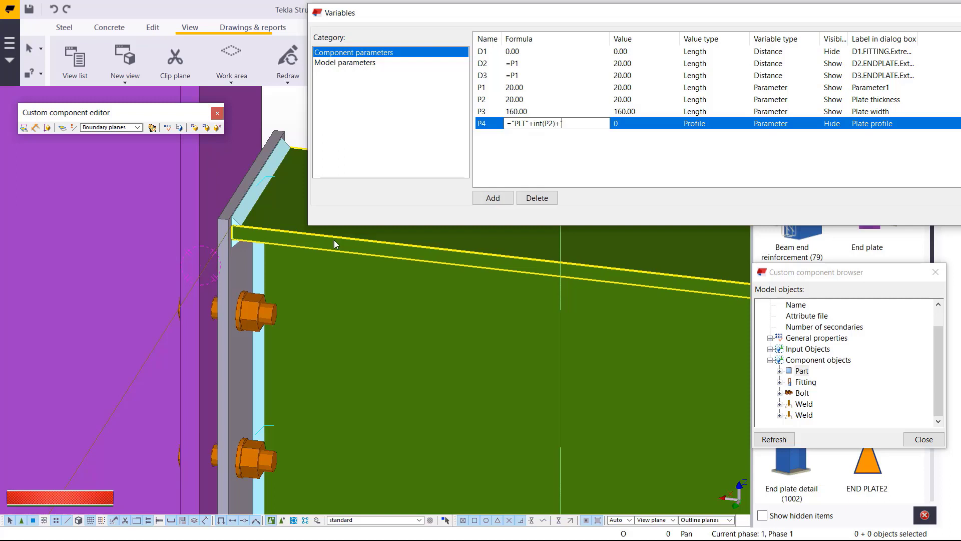
{"action": "type", "text": "\"\""}
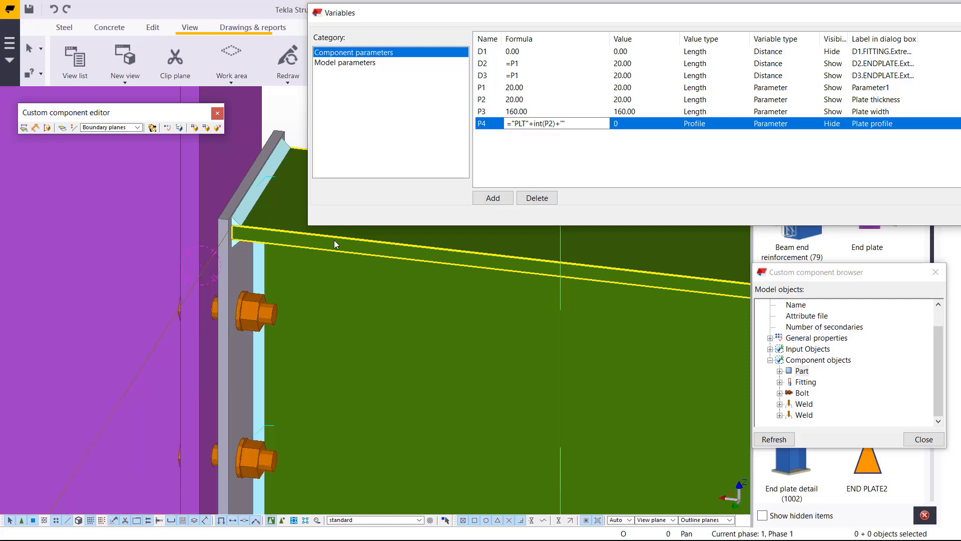
{"action": "type", "text": "*"}
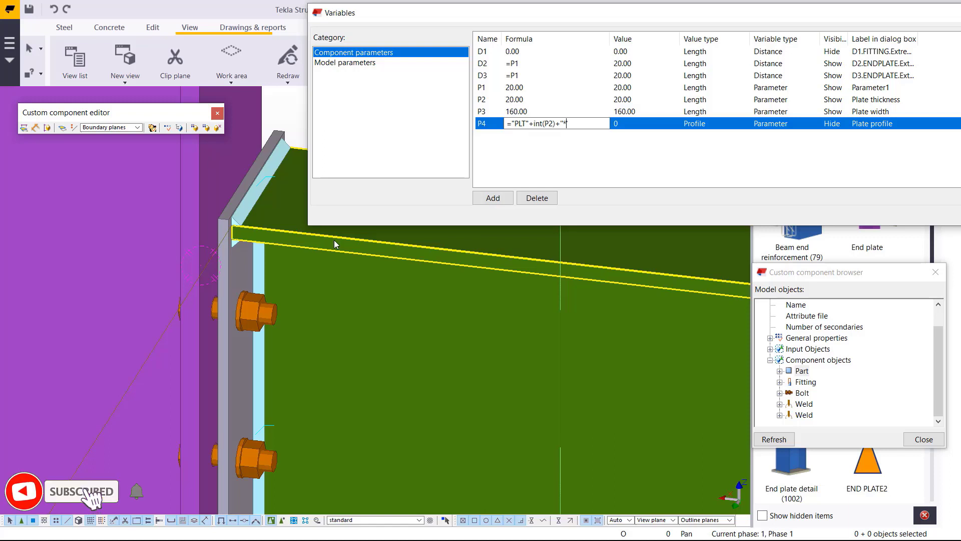
{"action": "type", "text": "\""}
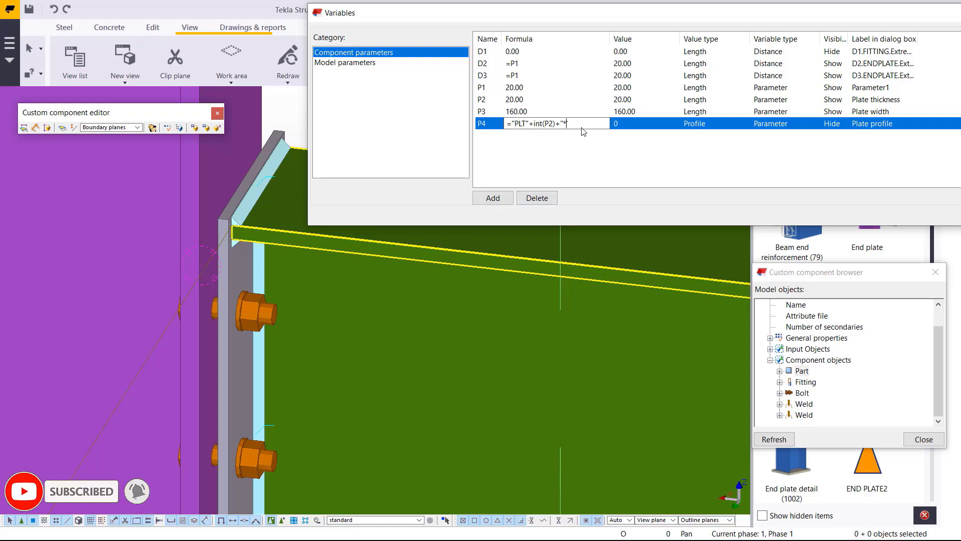
{"action": "key", "text": "BackSpace"}
{"action": "key", "text": "BackSpace"}
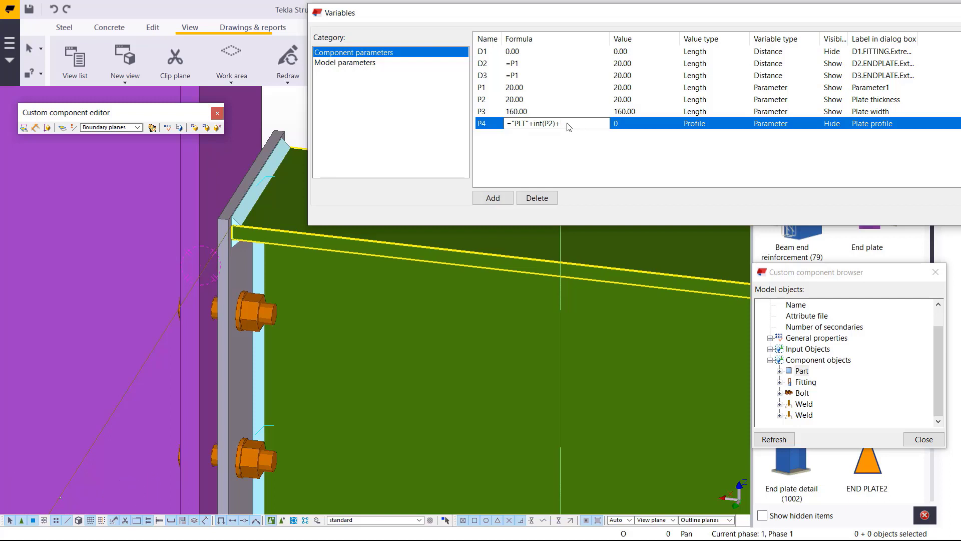
{"action": "type", "text": "\"*"}
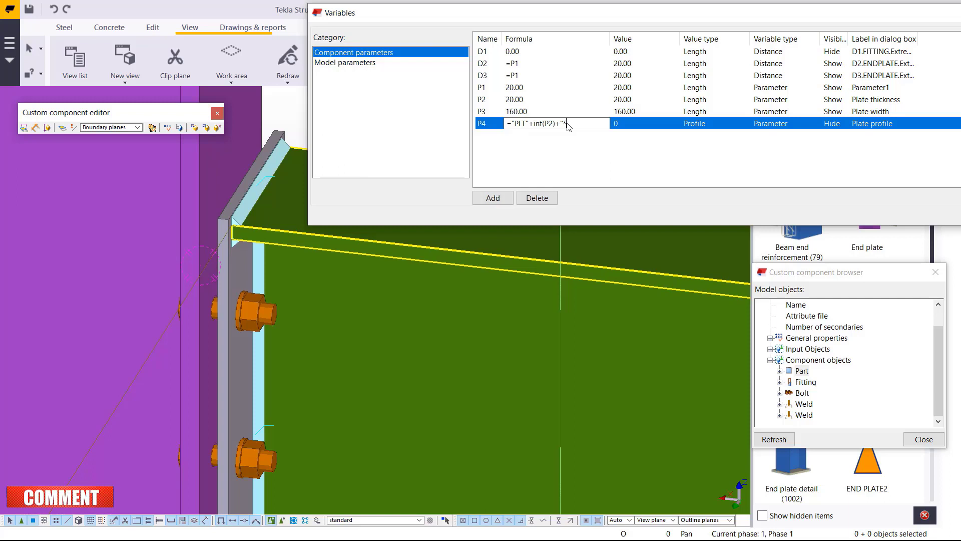
{"action": "type", "text": "\""}
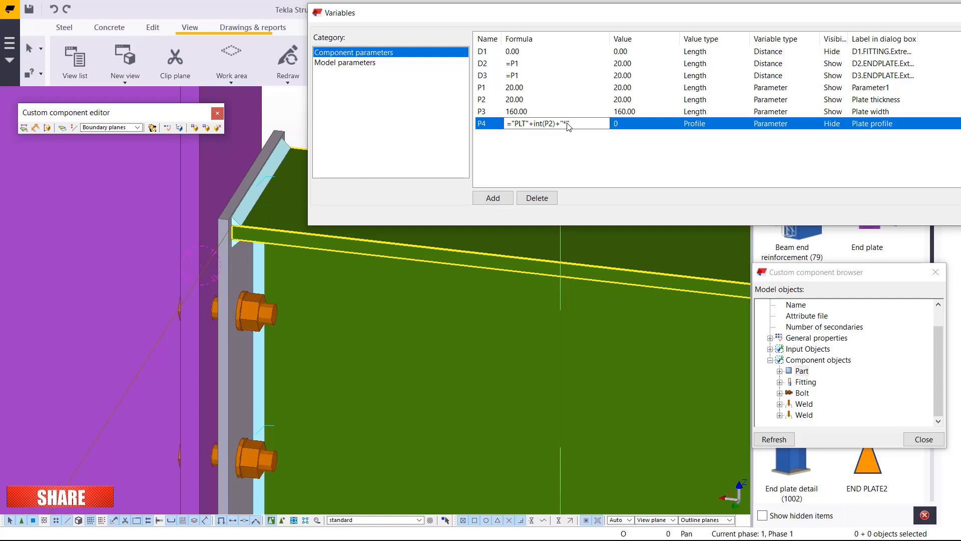
{"action": "type", "text": "+"}
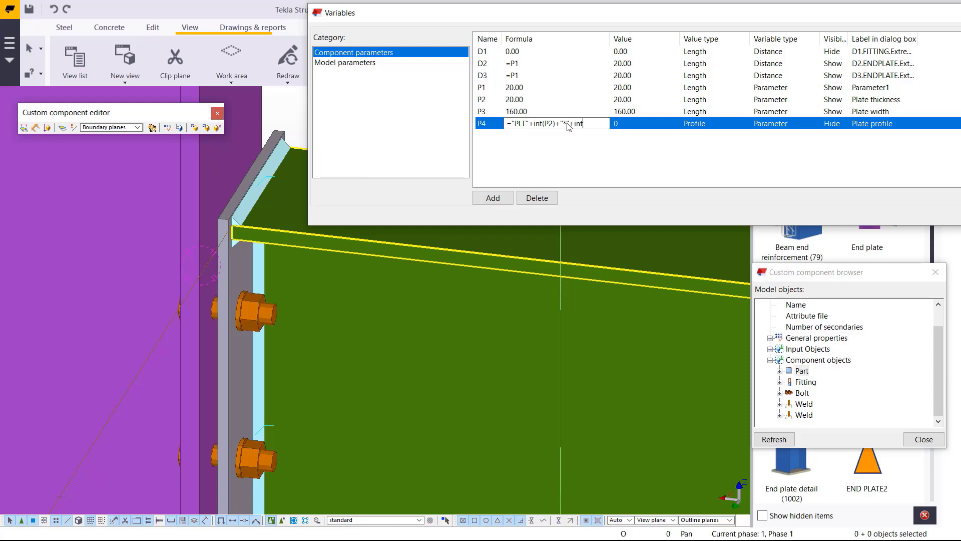
{"action": "type", "text": "int(P3)"}
{"action": "key", "text": "Return"}
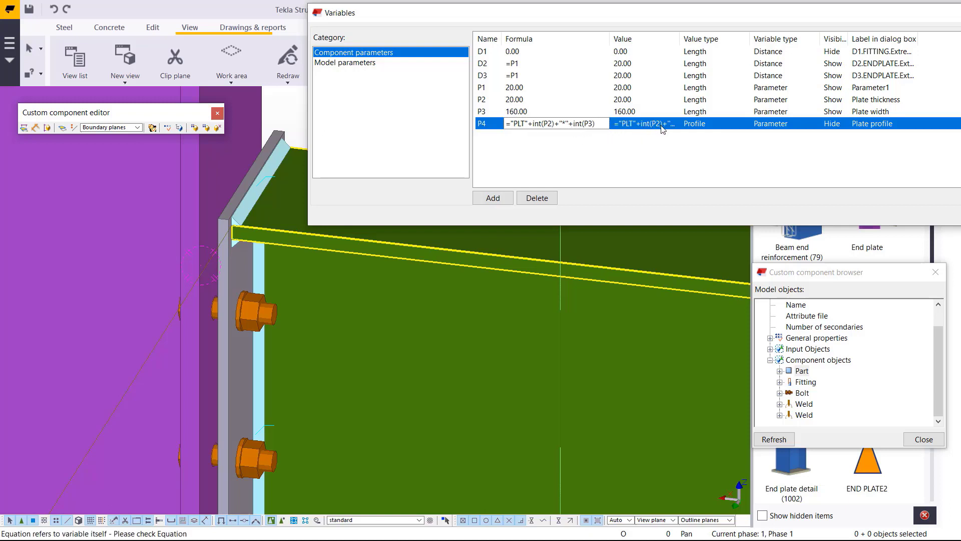
{"action": "left_click", "coordinate": [483, 123]}
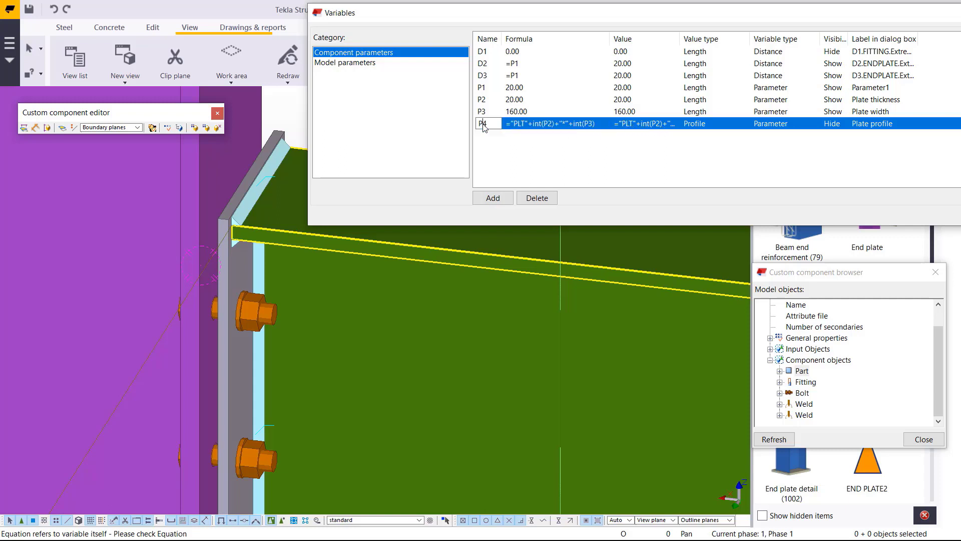
{"action": "left_click", "coordinate": [519, 112]}
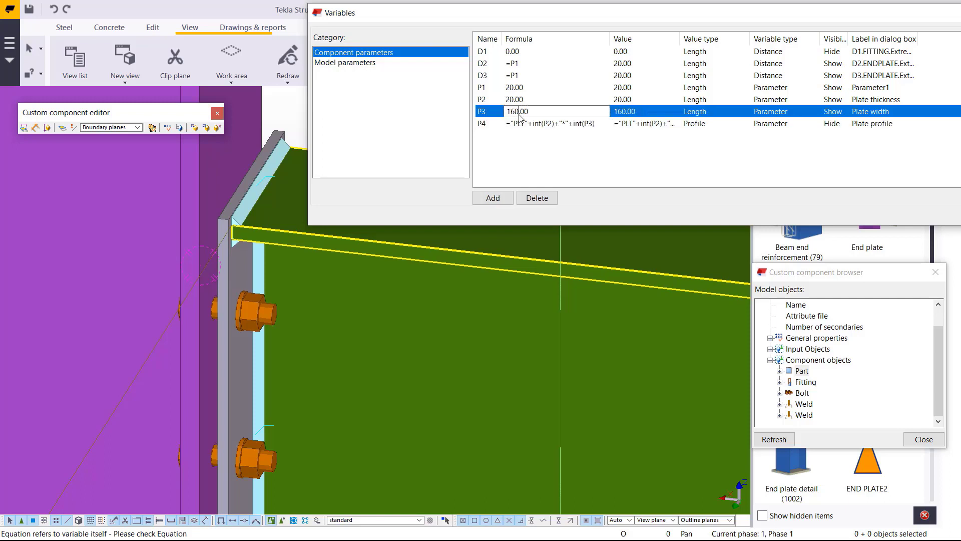
{"action": "left_click_drag", "start_coordinate": [529, 113], "coordinate": [507, 114]}
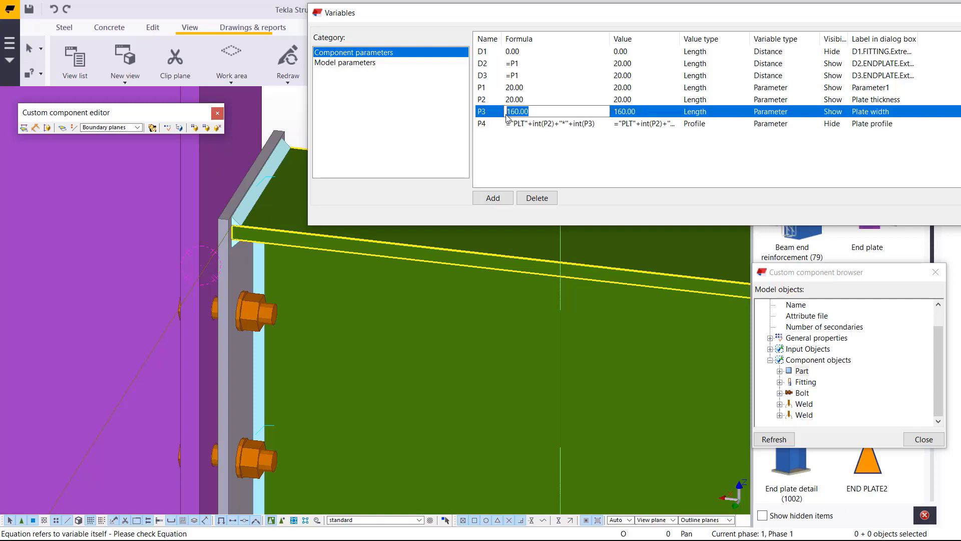
{"action": "left_click", "coordinate": [642, 126]}
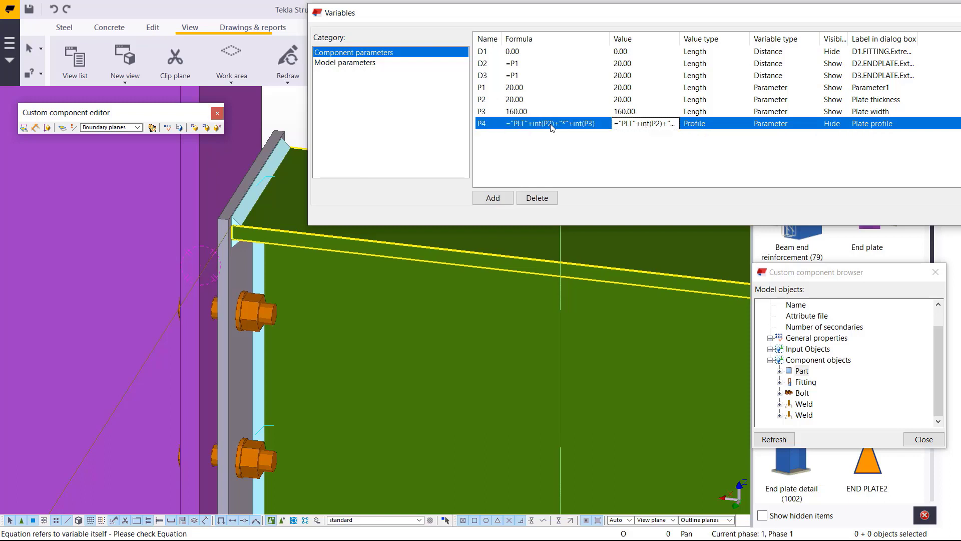